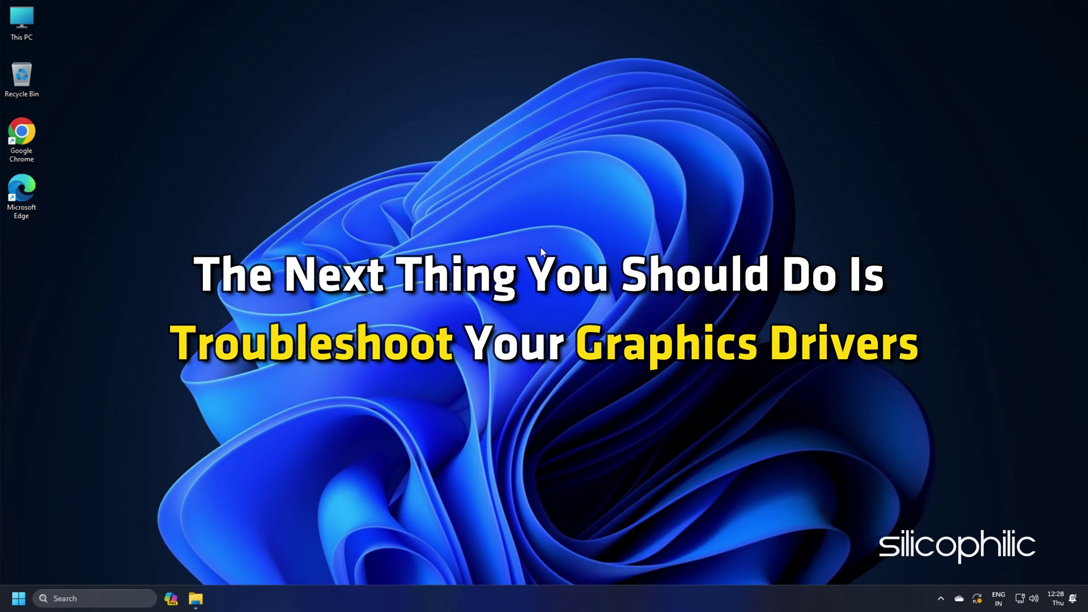
# Run Device Manager's automatic driver search for the NVIDIA GeForce RTX 3060.
pyautogui.rightClick(17, 605)
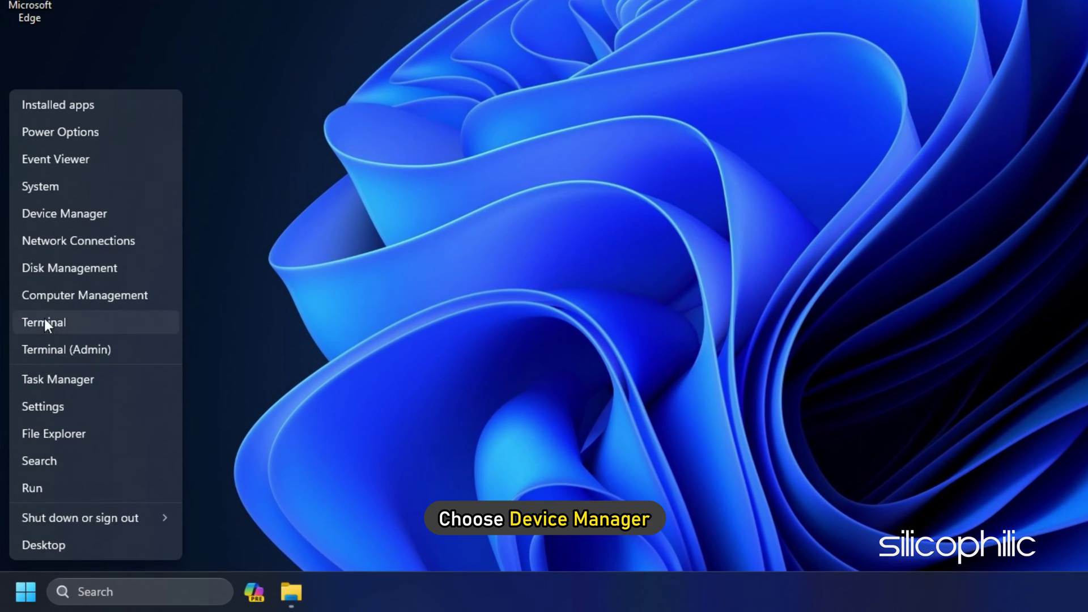
pyautogui.click(44, 346)
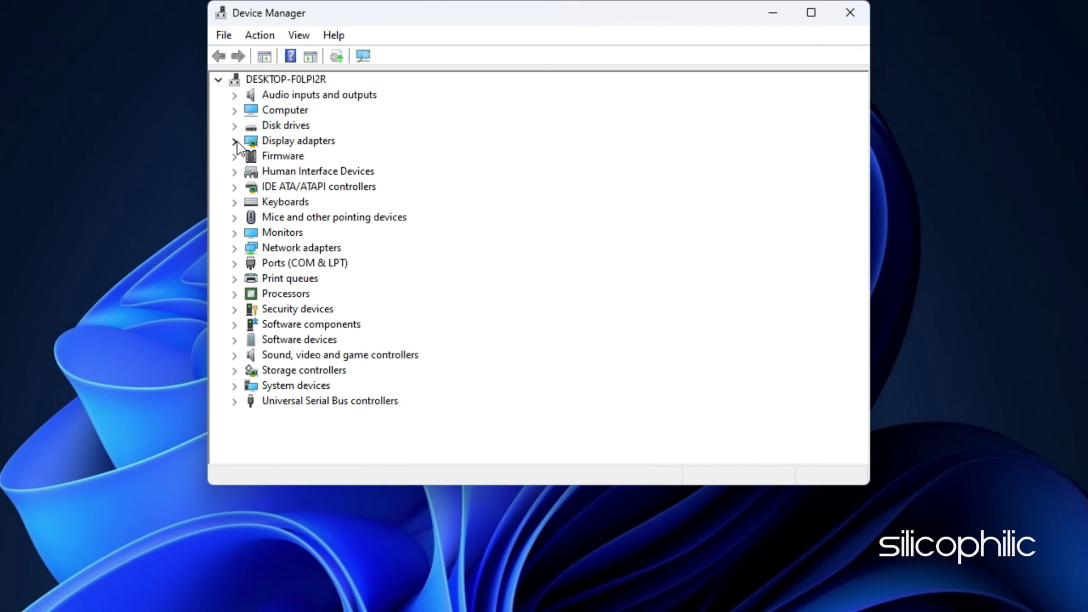
pyautogui.click(235, 140)
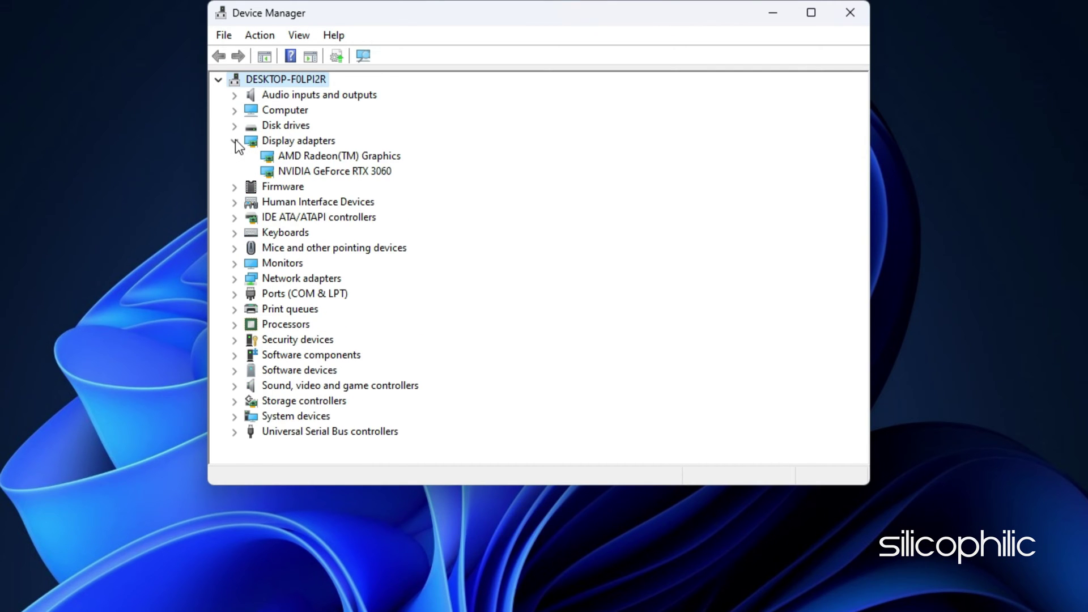
pyautogui.rightClick(300, 170)
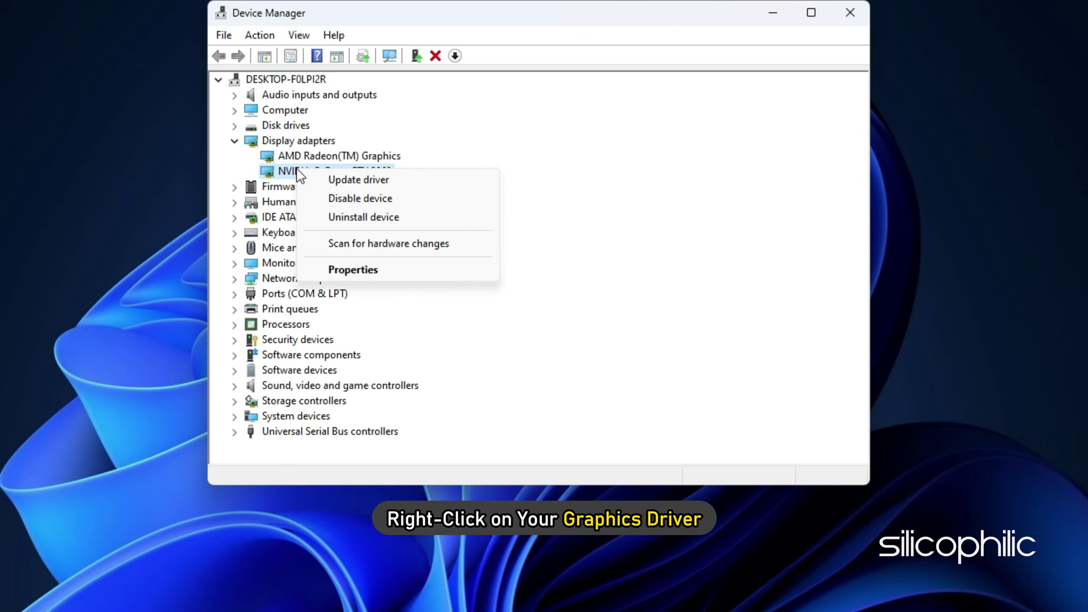
pyautogui.click(351, 178)
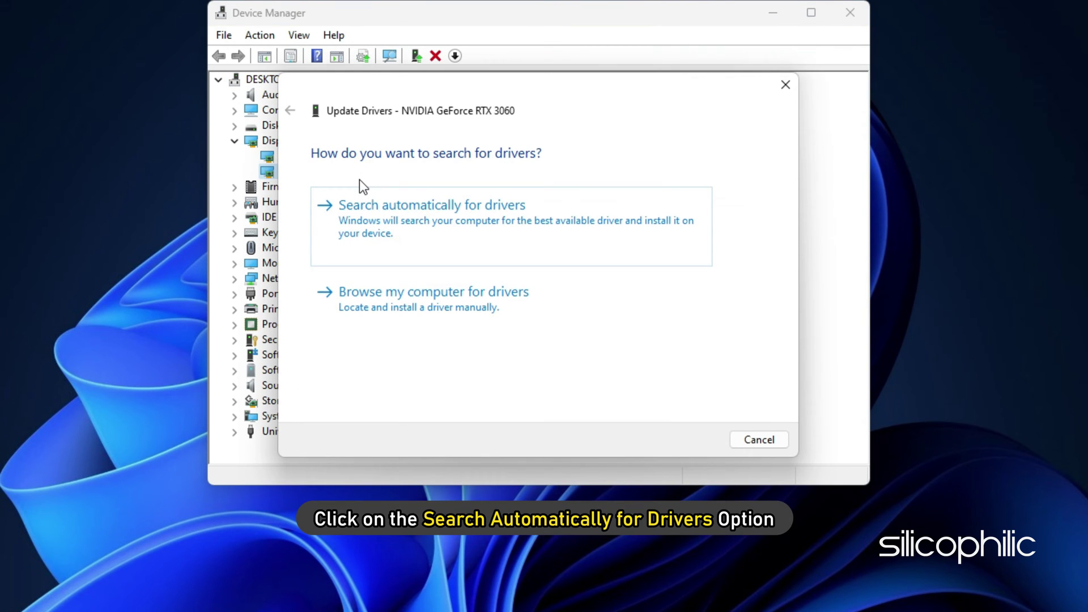
pyautogui.click(423, 215)
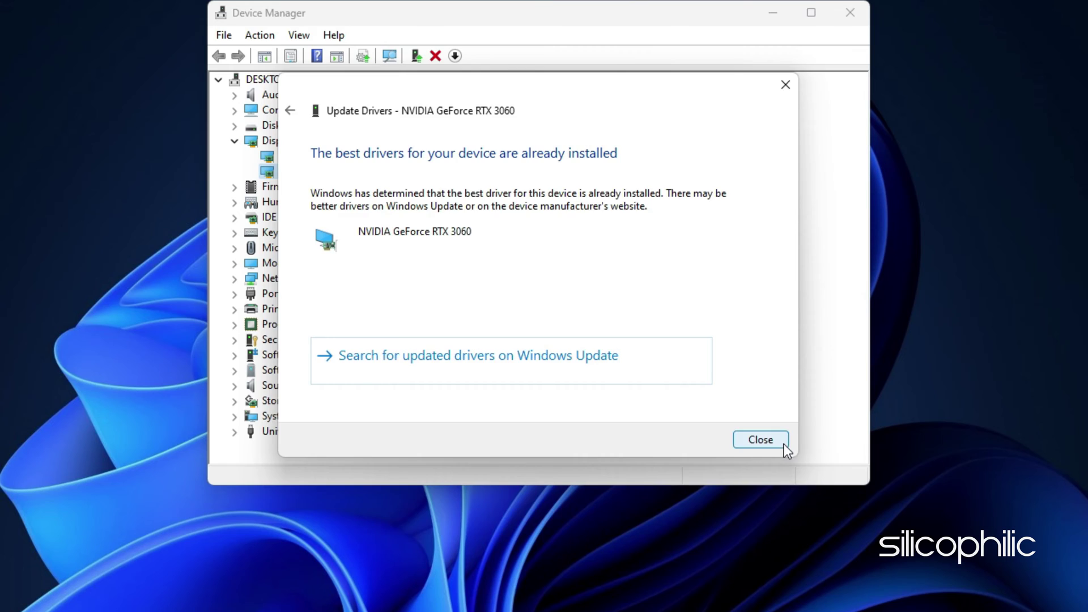
# Close the driver results and bring up the NVIDIA GeForce RTX 3060's menu under Display adapters.
pyautogui.click(784, 443)
pyautogui.click(232, 141)
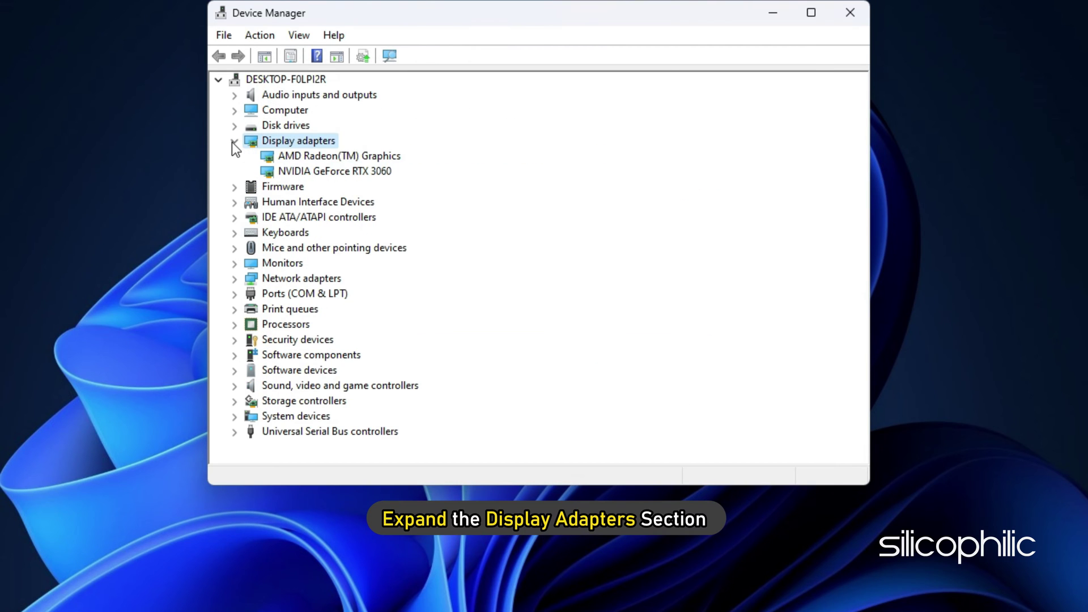
pyautogui.rightClick(297, 171)
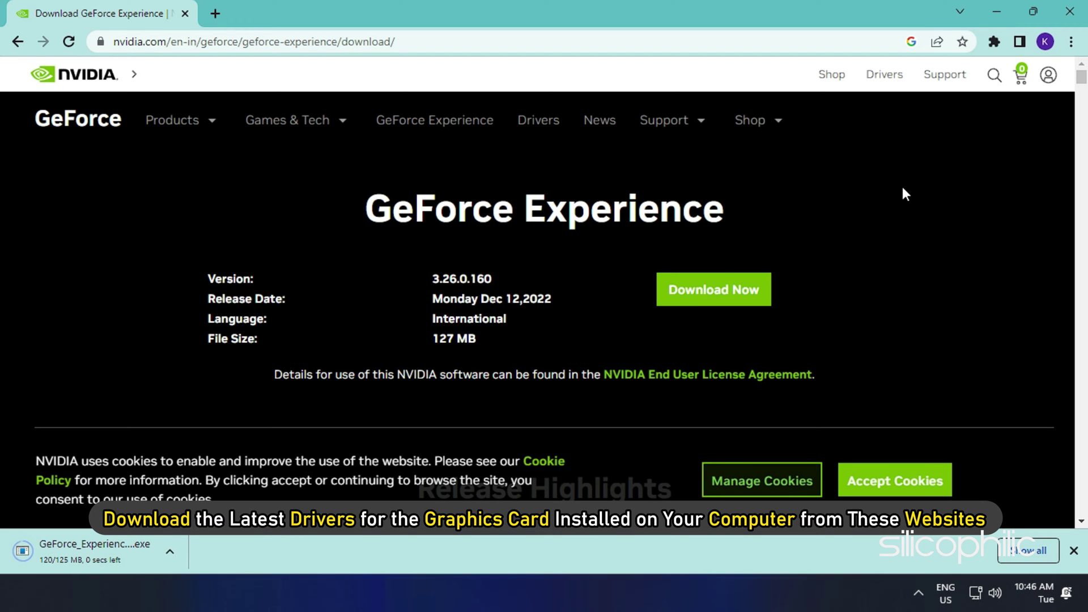
# Run the downloaded GeForce Experience installer and allow it to change the device.
pyautogui.click(141, 561)
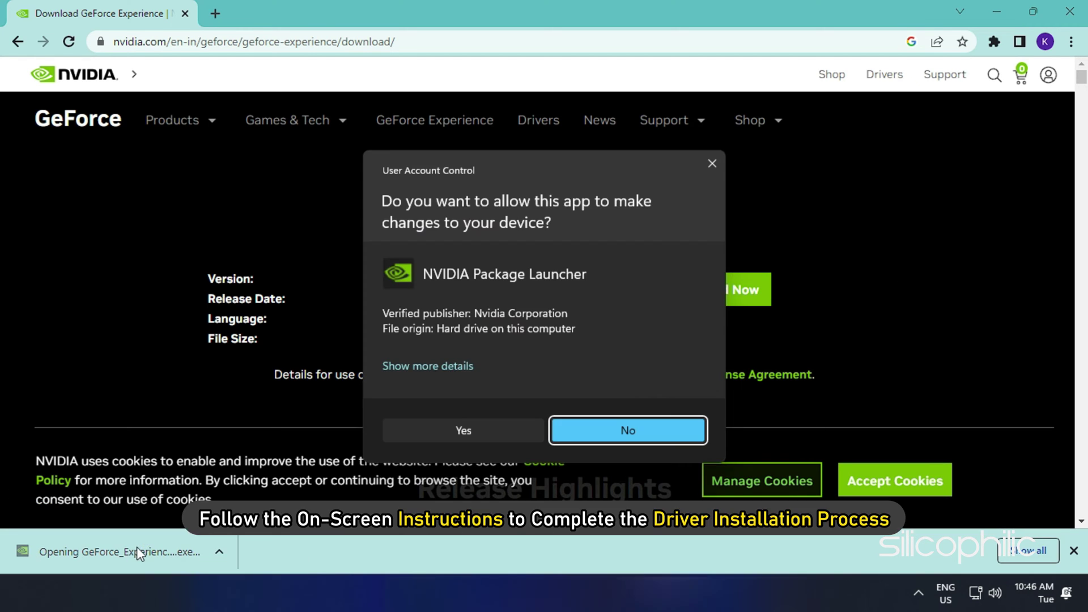
pyautogui.click(510, 435)
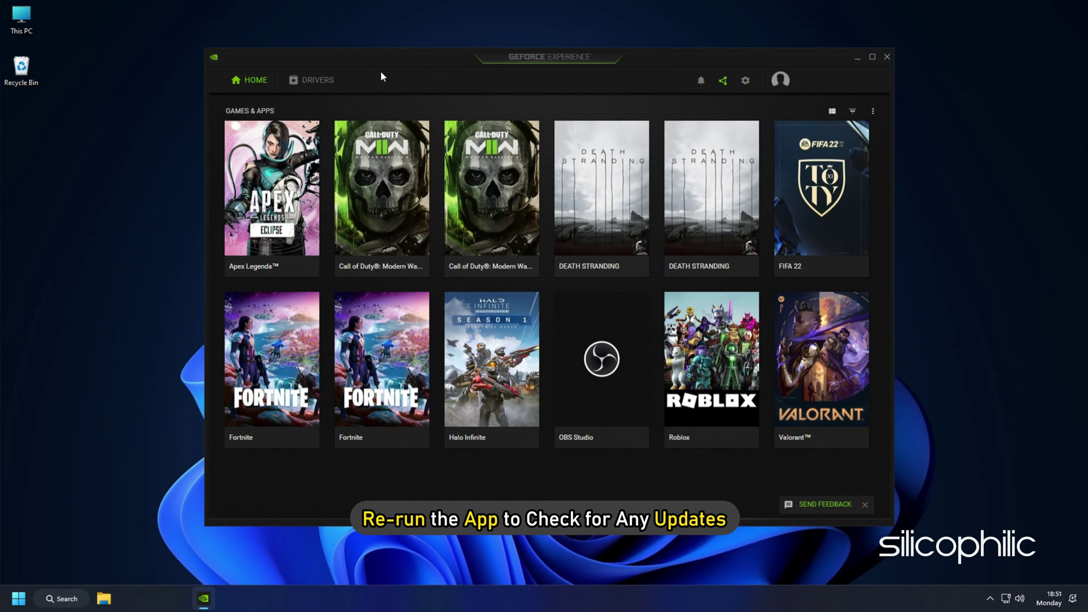
# Check for new graphics drivers in GeForce Experience's Drivers section.
pyautogui.click(315, 80)
pyautogui.click(831, 114)
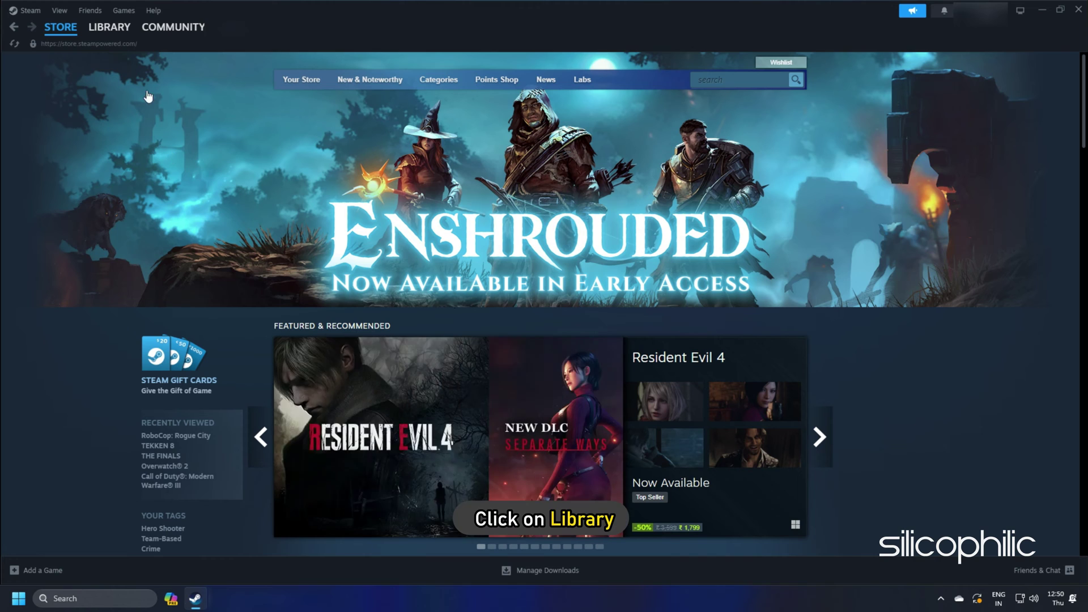
# Disable the in-game Steam Overlay in TEKKEN 8 - DEMO's library properties.
pyautogui.click(109, 27)
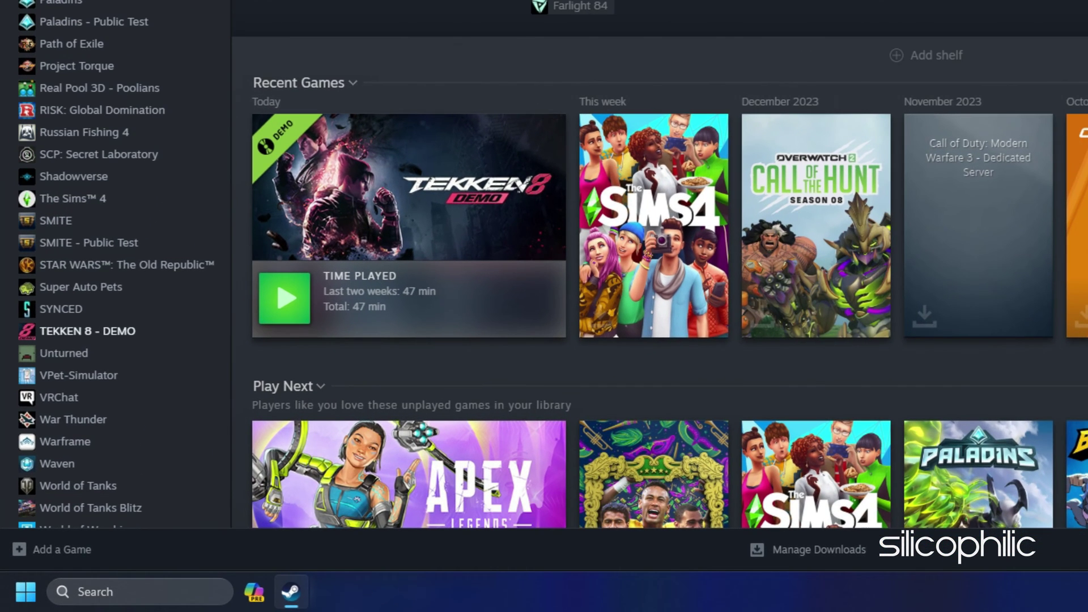
pyautogui.rightClick(82, 339)
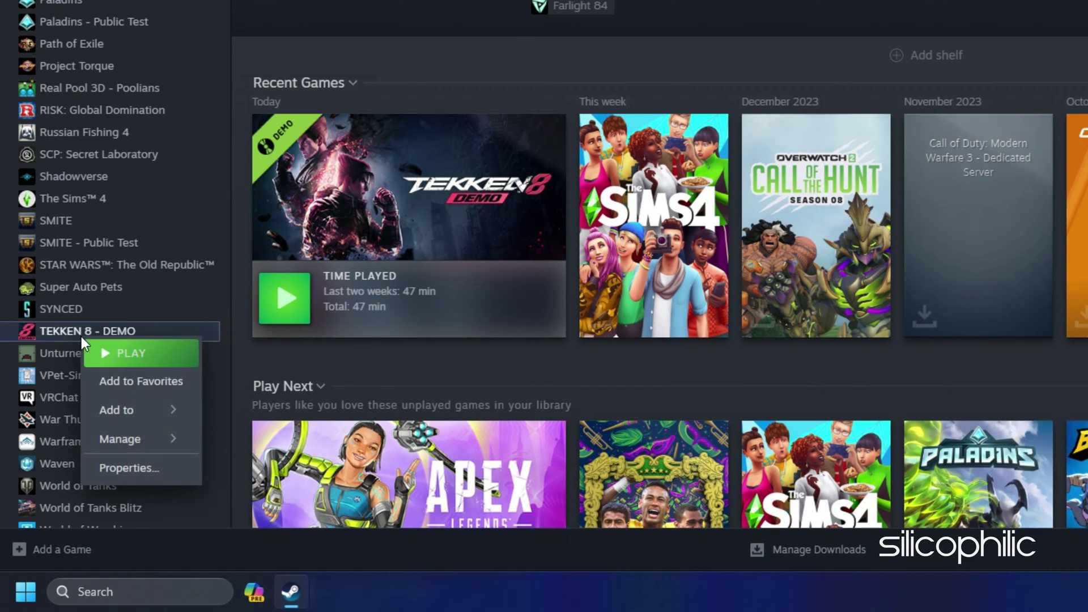
pyautogui.click(123, 468)
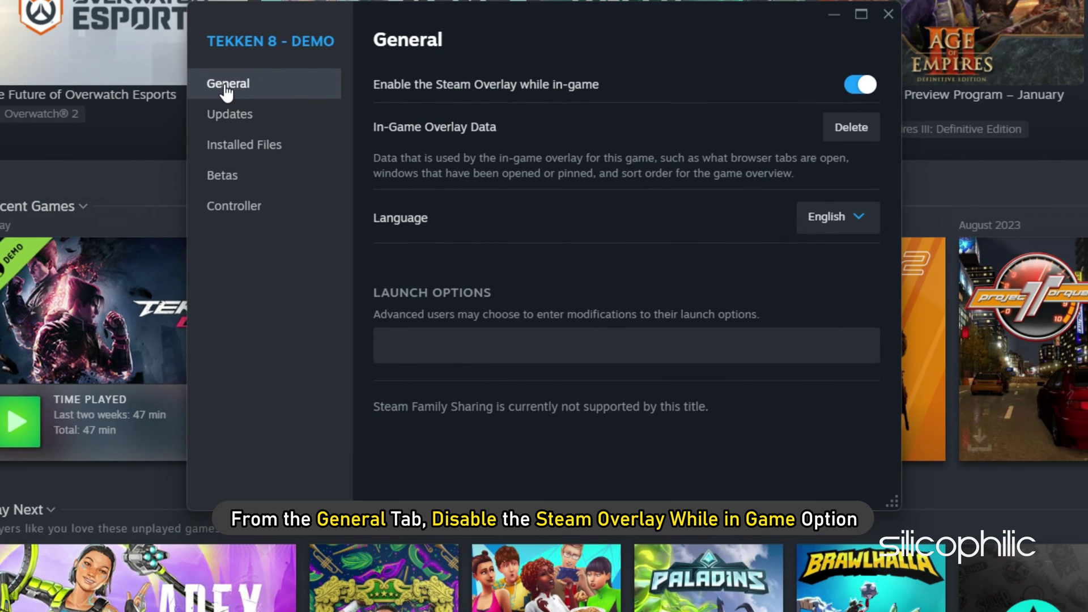
pyautogui.click(857, 84)
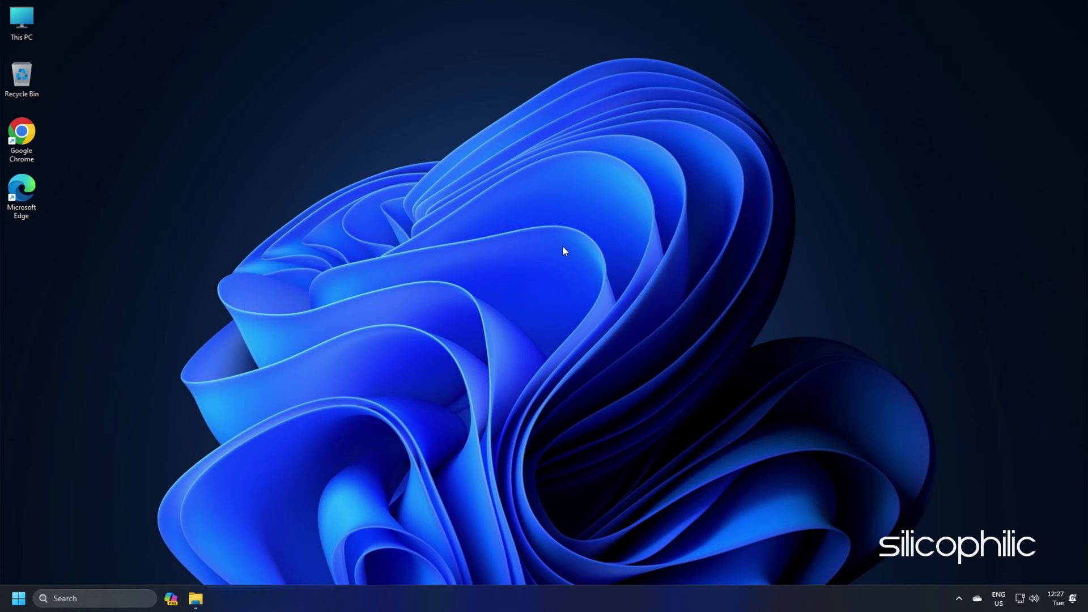
# Raise the monitor refresh rate from 60 Hz to 74.97 Hz in Advanced display and keep it.
pyautogui.rightClick(598, 194)
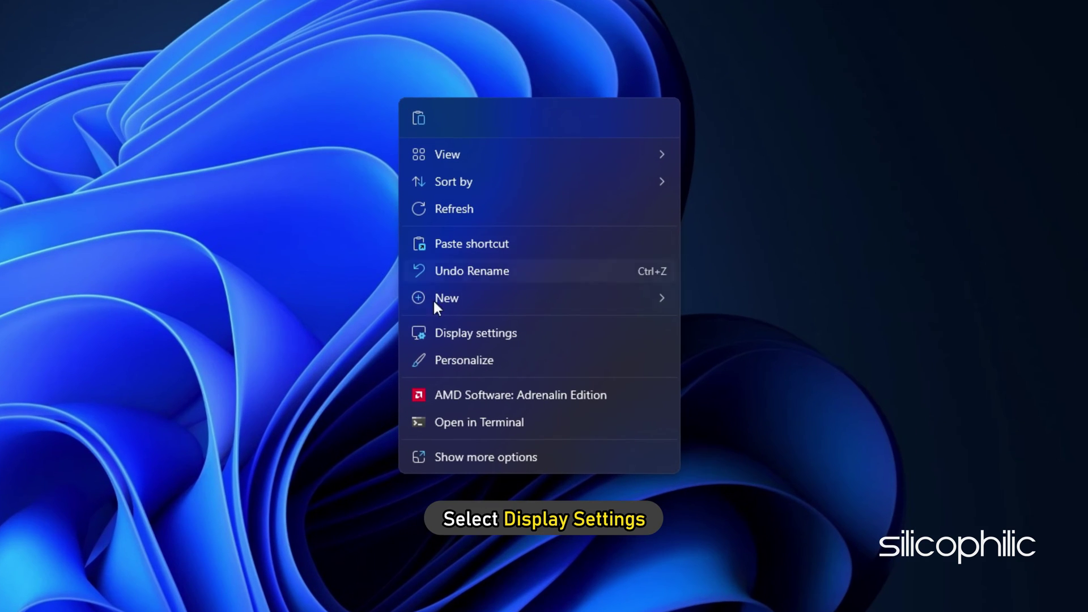
pyautogui.click(449, 332)
pyautogui.scroll(-3, 464, 197)
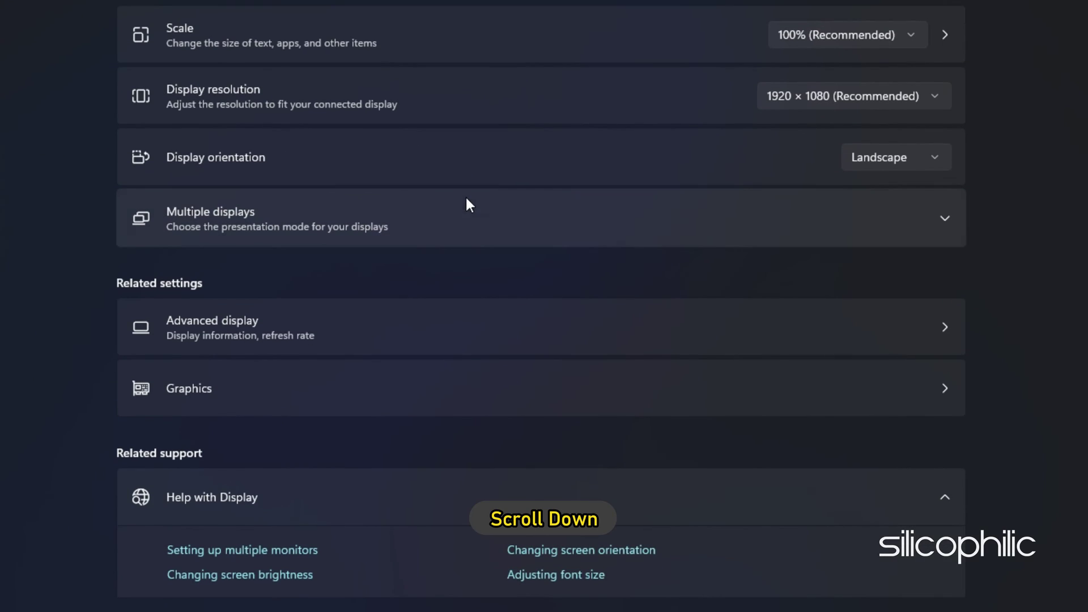
pyautogui.click(243, 331)
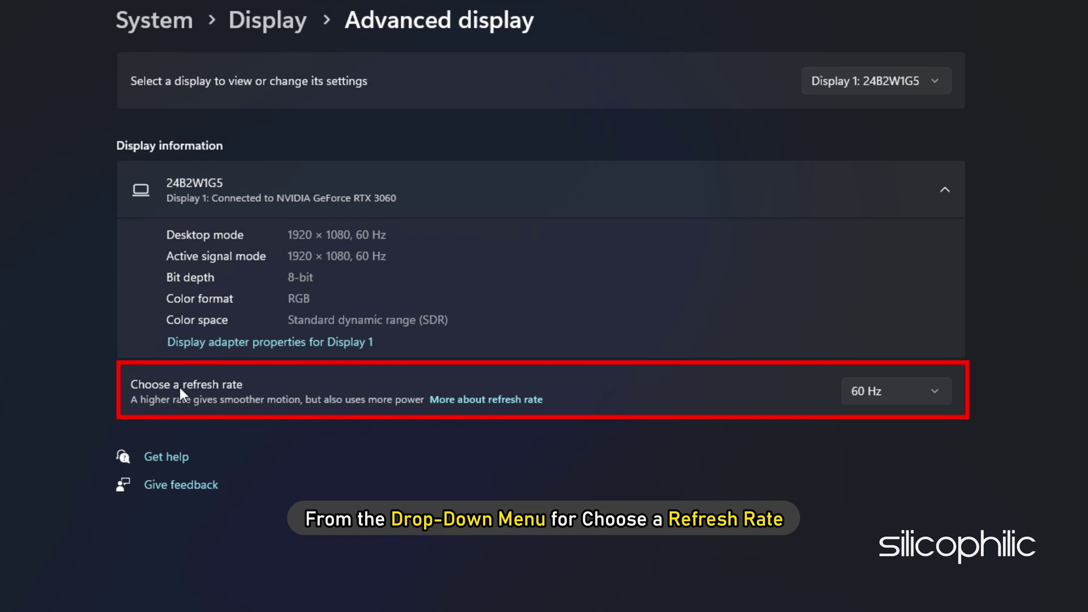
pyautogui.click(938, 392)
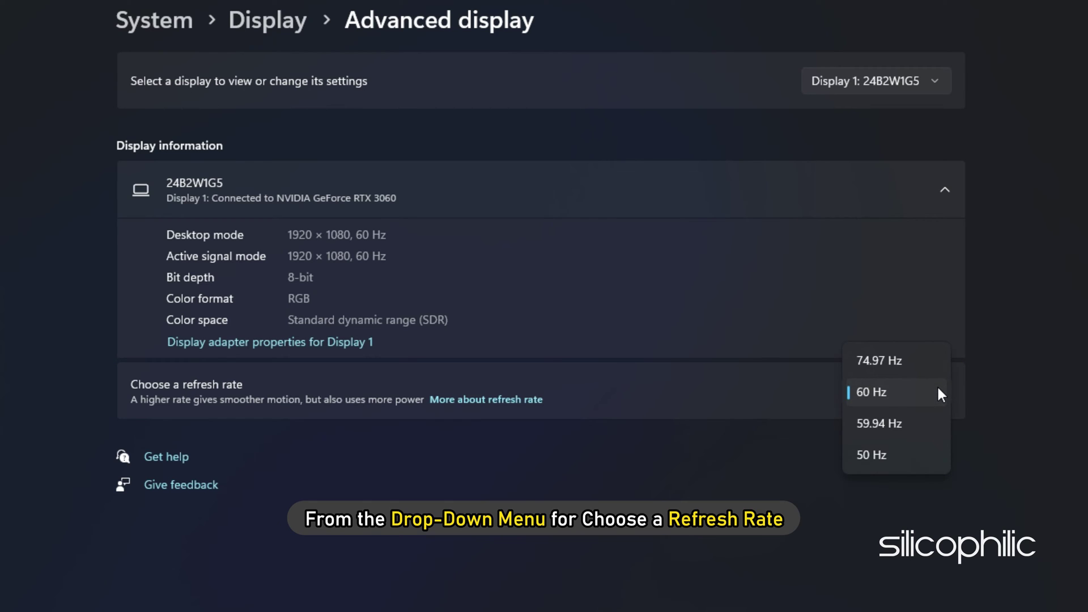
pyautogui.click(906, 361)
pyautogui.click(328, 435)
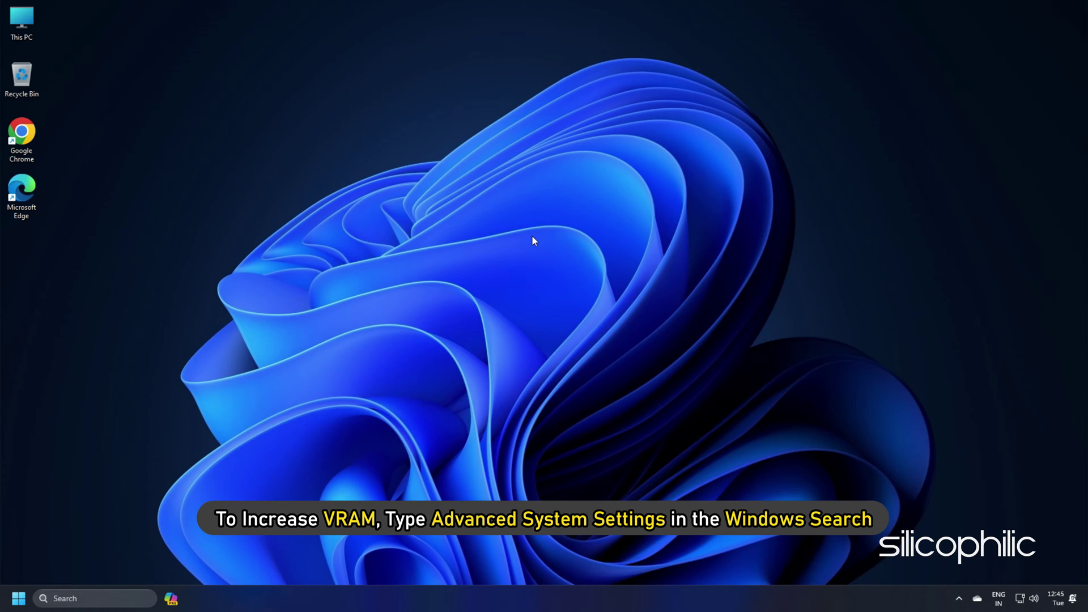
# Reach the Virtual Memory settings through advanced system settings' Performance Options.
pyautogui.click(158, 590)
pyautogui.write('advance system settings')
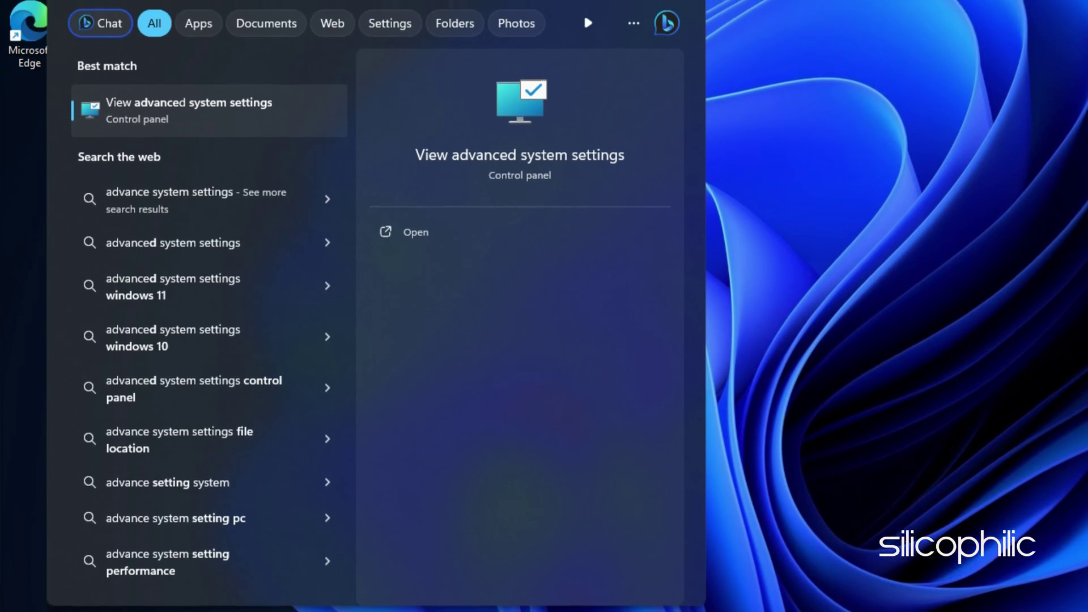
pyautogui.click(157, 129)
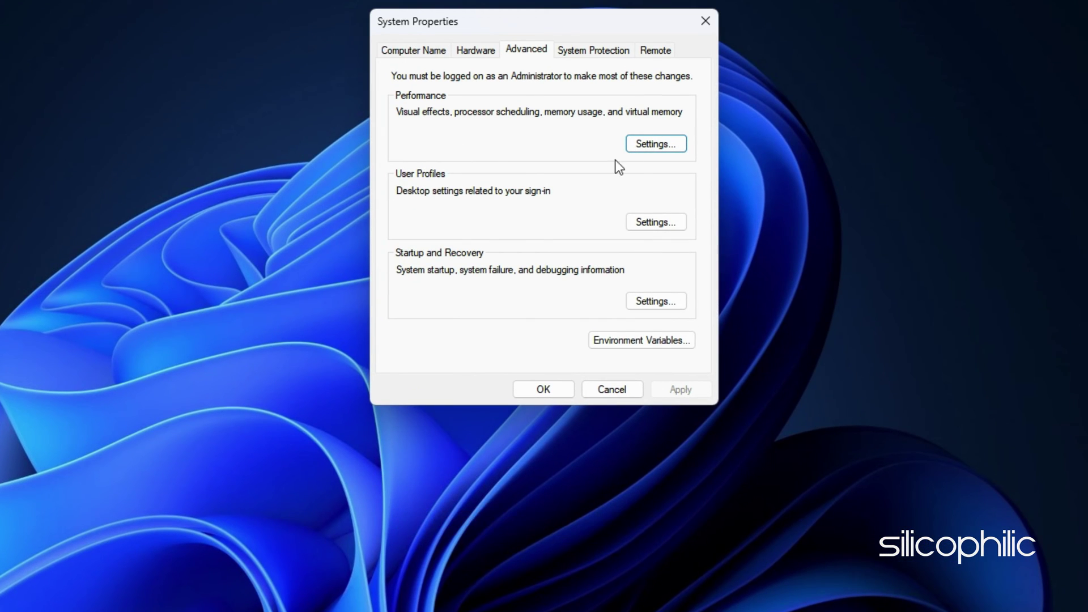
pyautogui.click(664, 146)
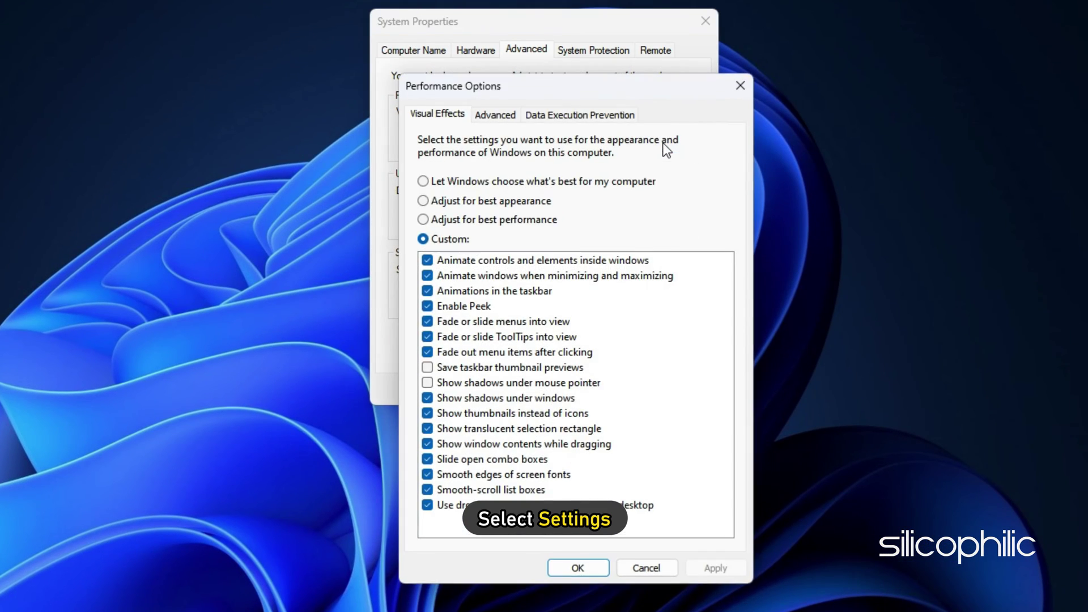
pyautogui.click(489, 117)
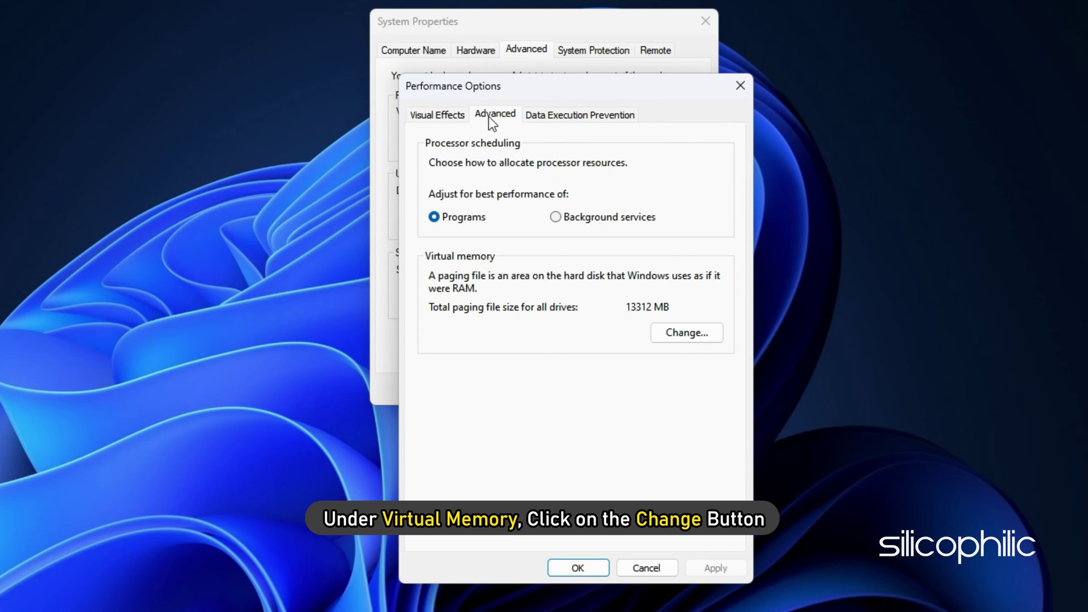
pyautogui.click(686, 333)
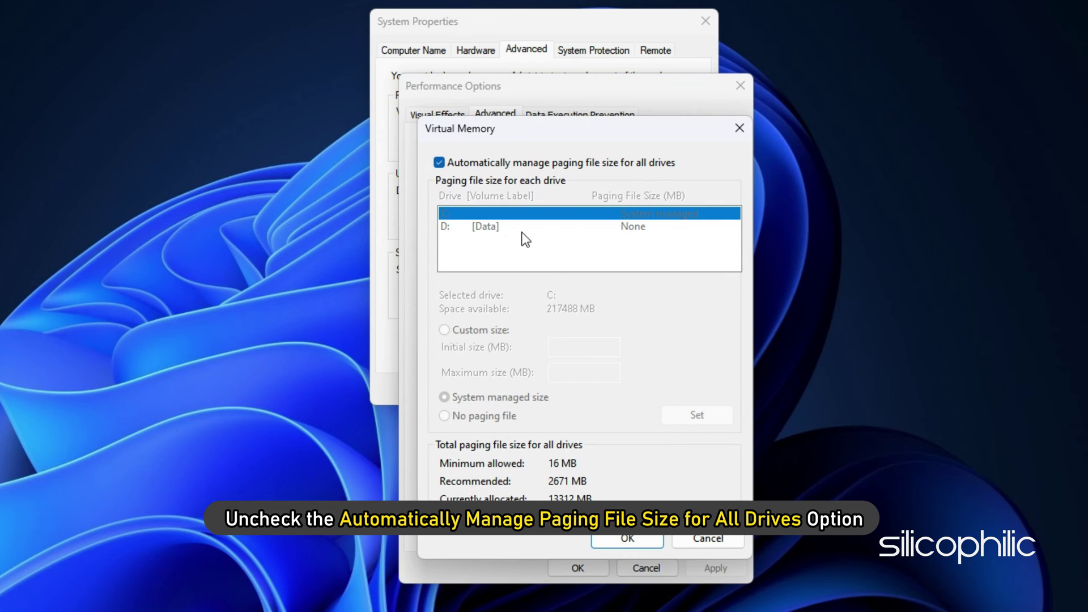
# Give drive C a custom 24575–49152 MB paging file and confirm both windows.
pyautogui.click(440, 162)
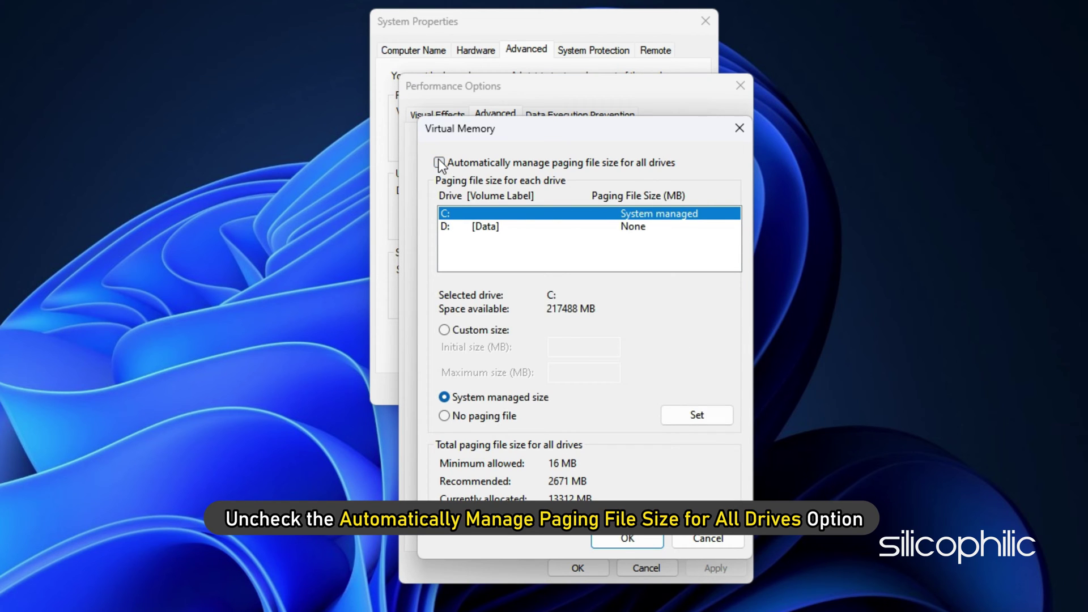
pyautogui.click(448, 217)
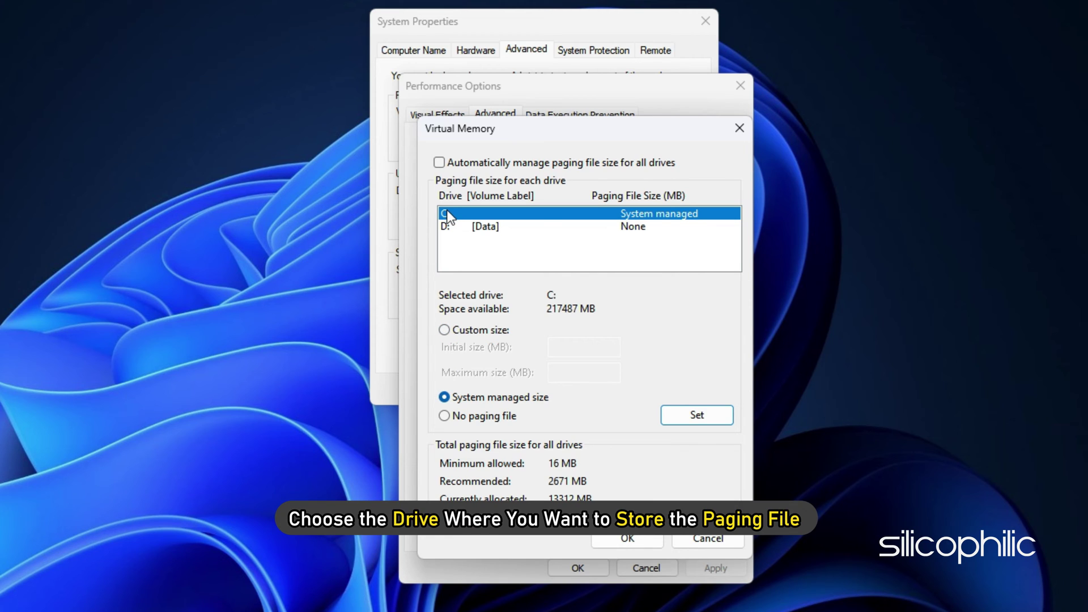
pyautogui.click(445, 329)
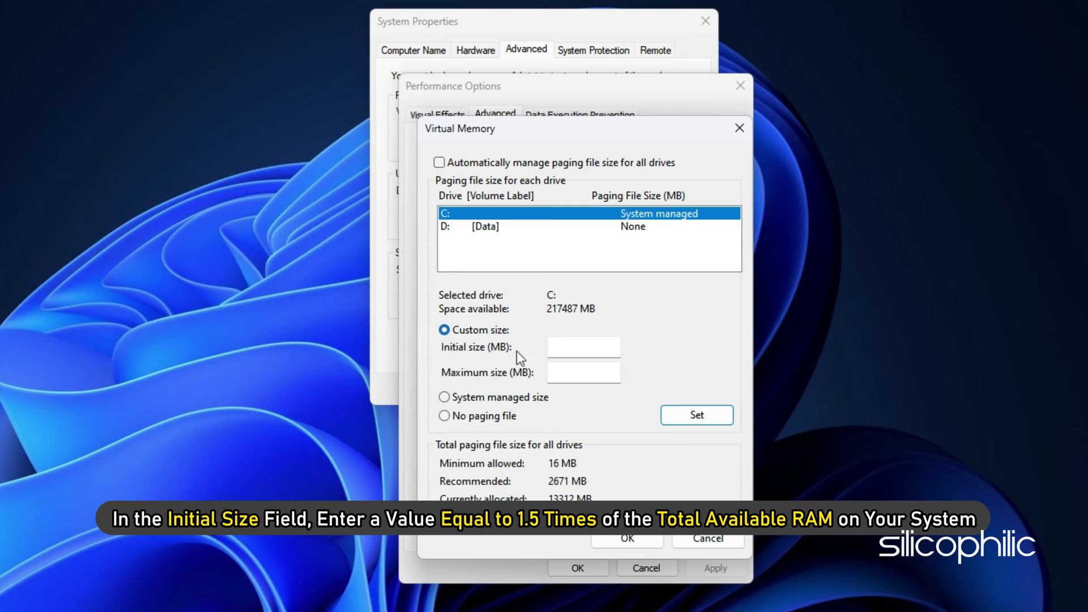
pyautogui.click(549, 346)
pyautogui.write('24')
pyautogui.write('575')
pyautogui.click(575, 373)
pyautogui.write('49')
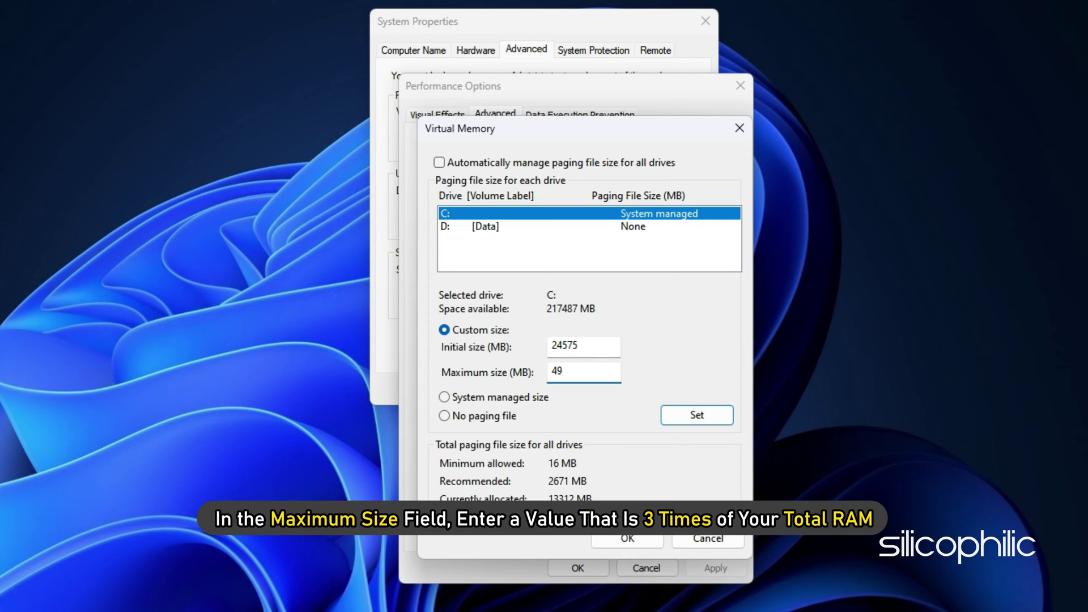
pyautogui.write('152')
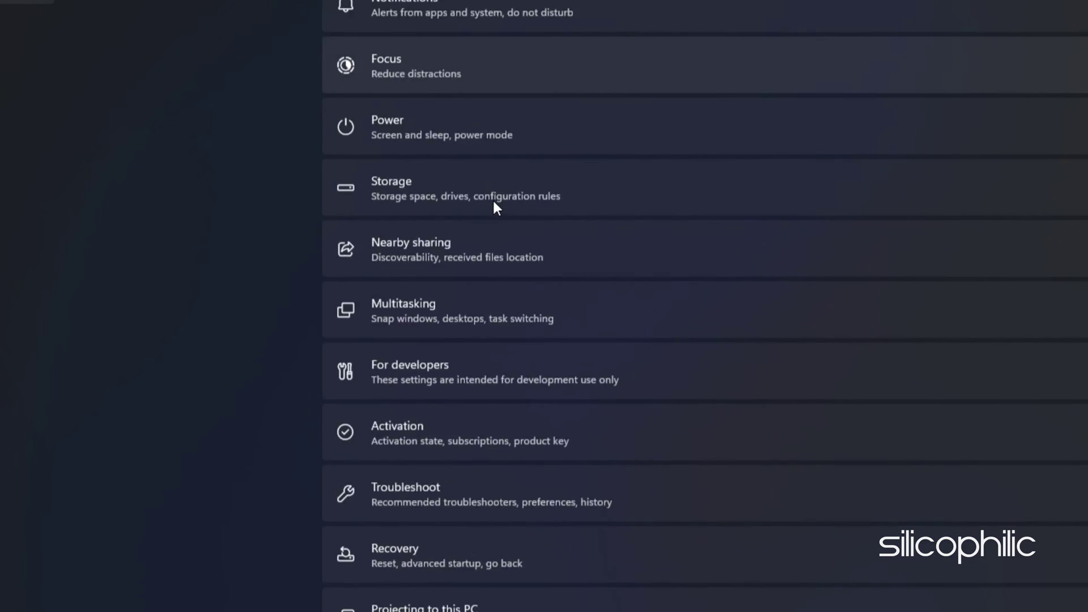
pyautogui.scroll(-5, 493, 205)
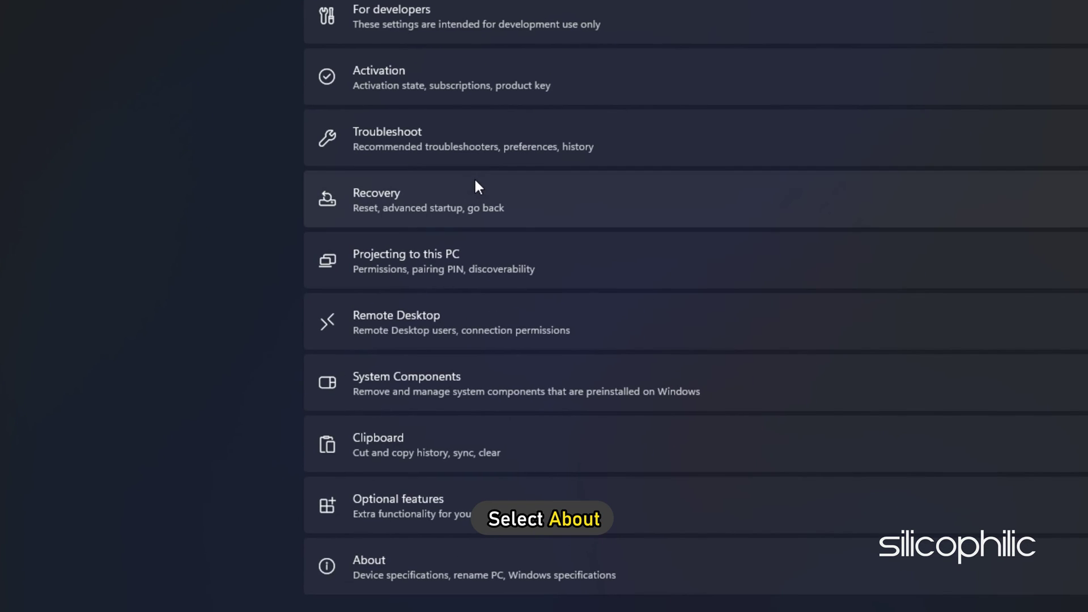
pyautogui.click(390, 566)
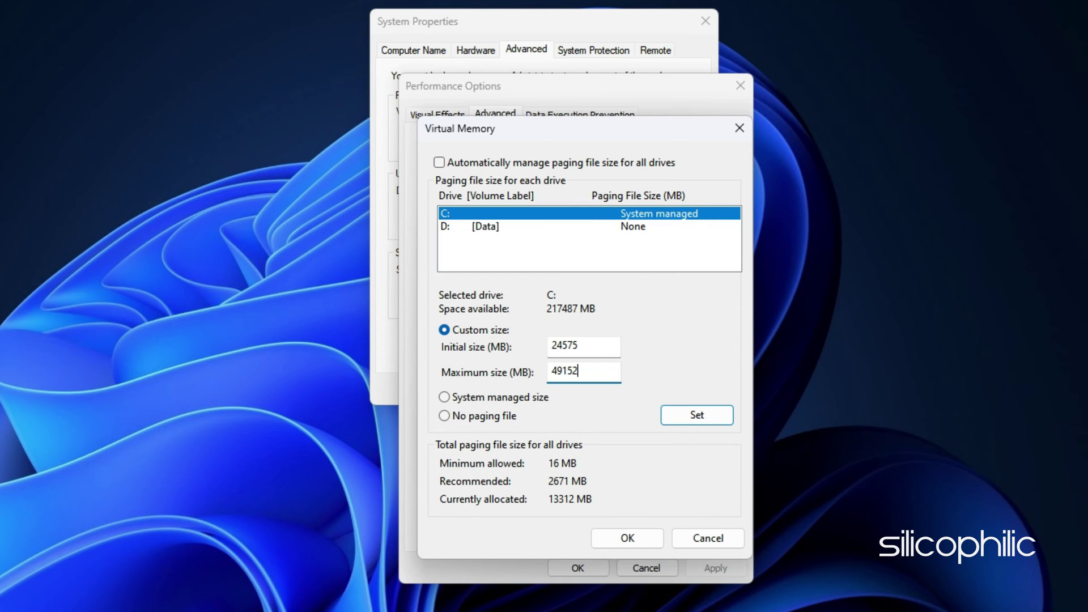
pyautogui.click(702, 414)
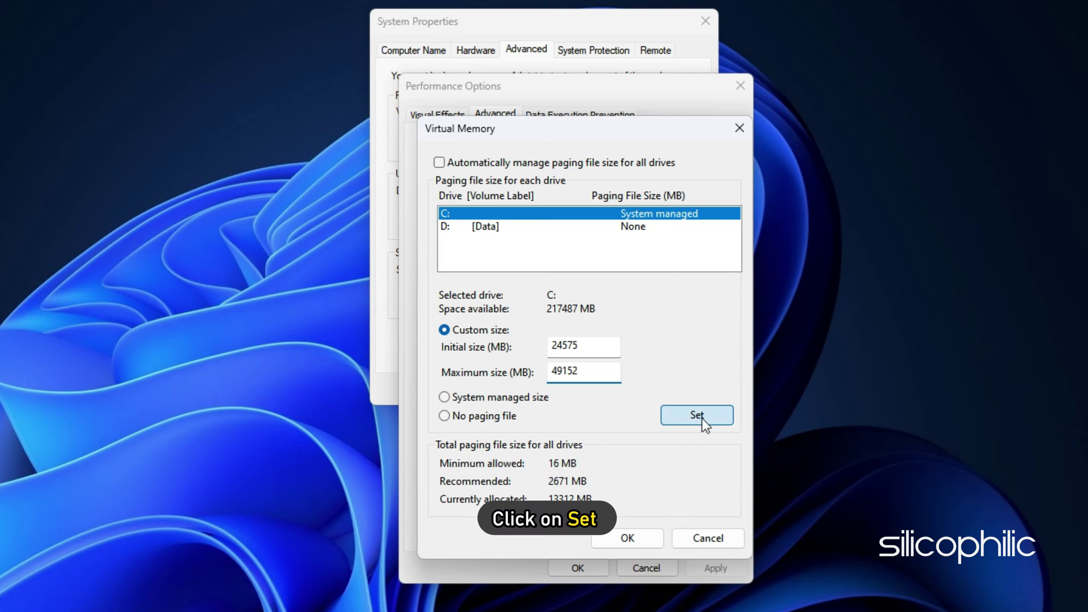
pyautogui.click(627, 536)
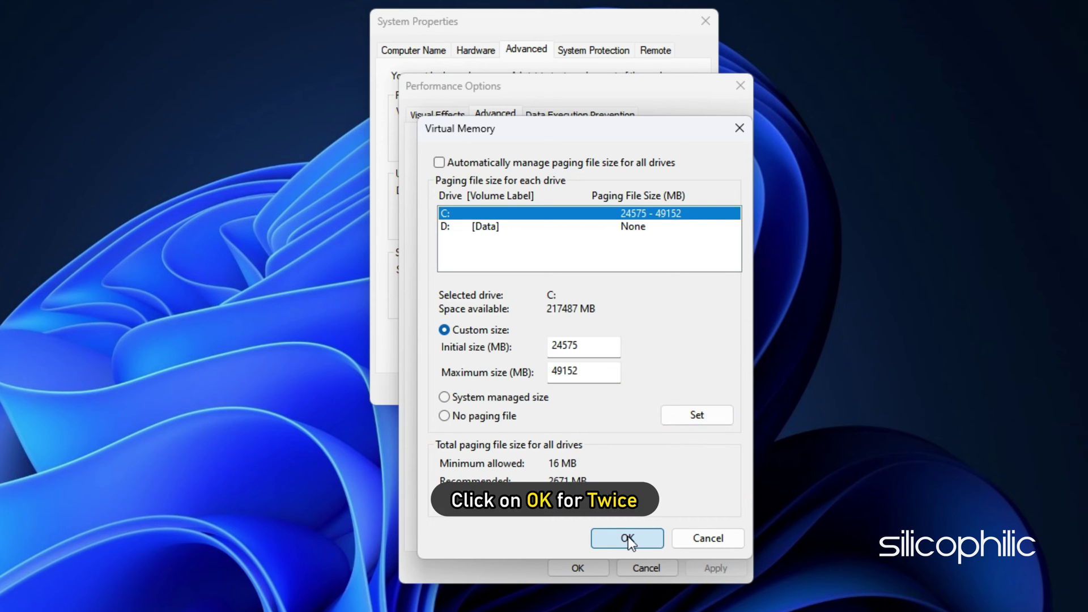
pyautogui.click(590, 565)
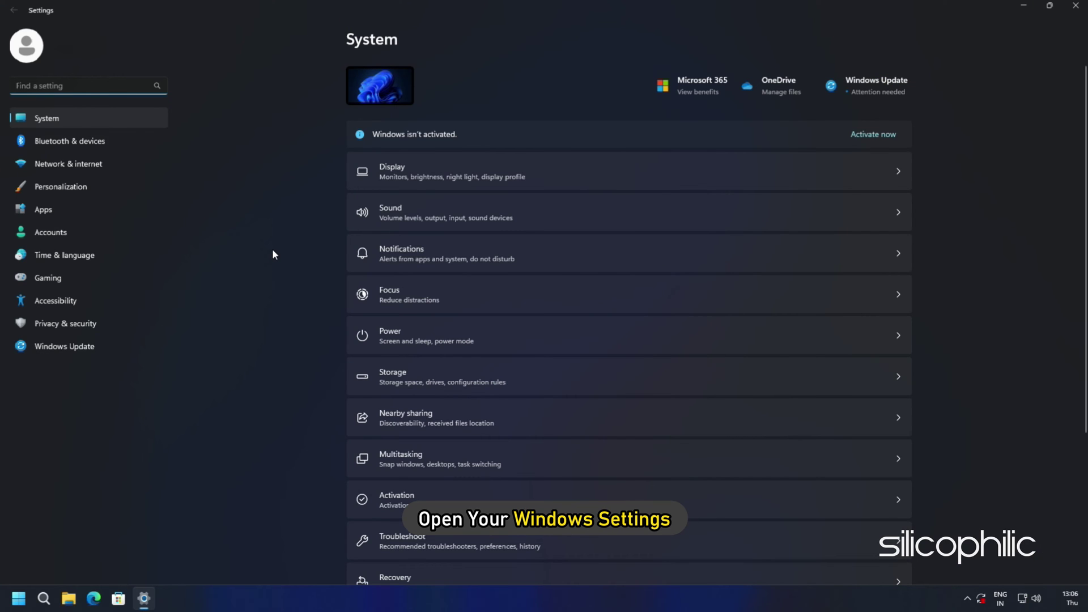
pyautogui.scroll(-5, 477, 291)
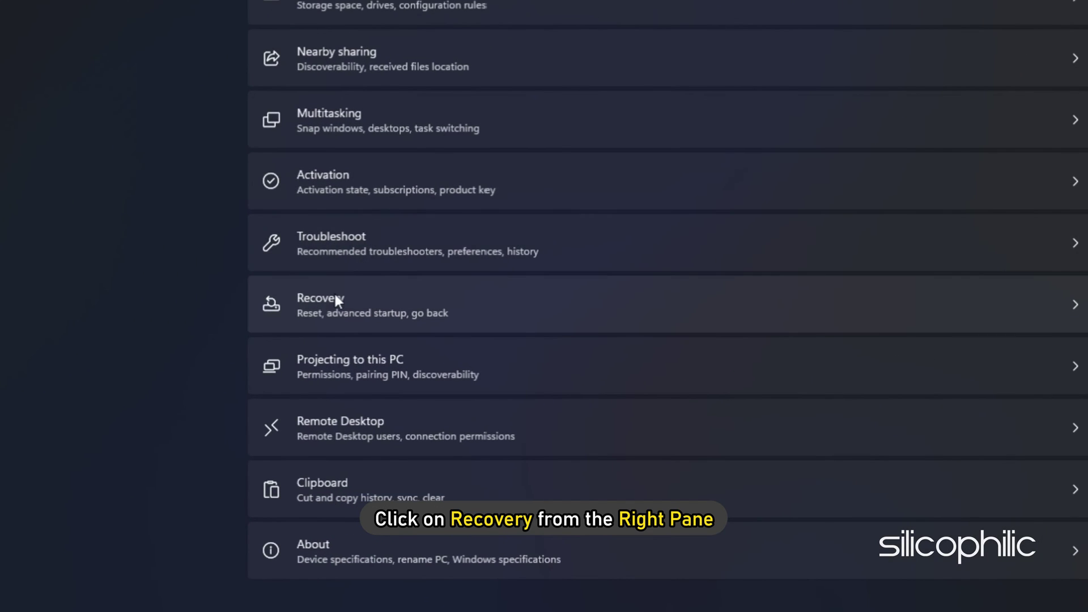
# Restart into UEFI Firmware Settings via Recovery's advanced startup, Troubleshoot and Advanced options.
pyautogui.click(336, 300)
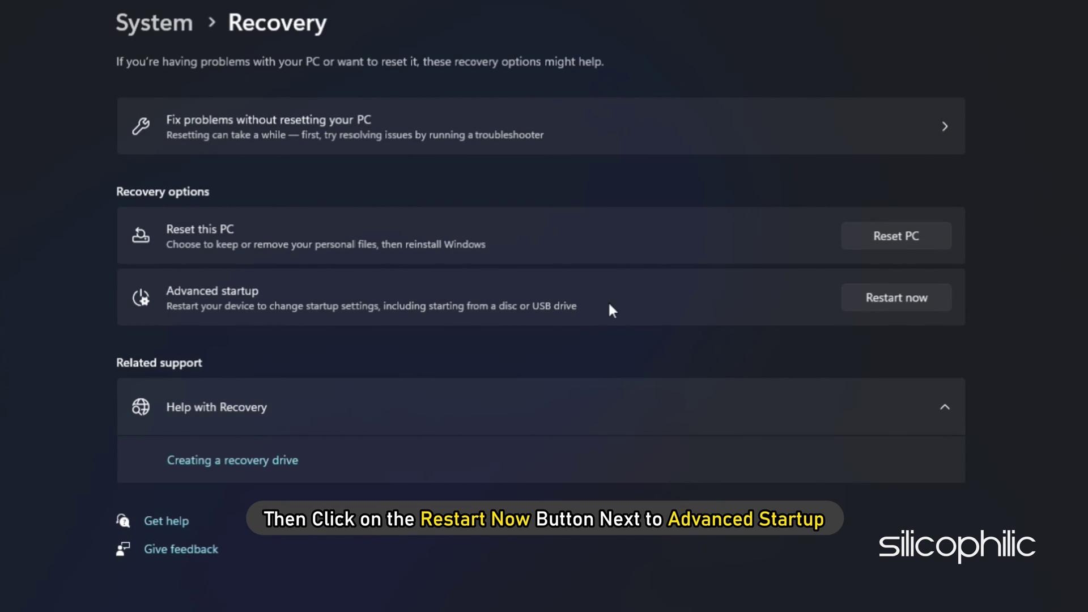
pyautogui.click(926, 298)
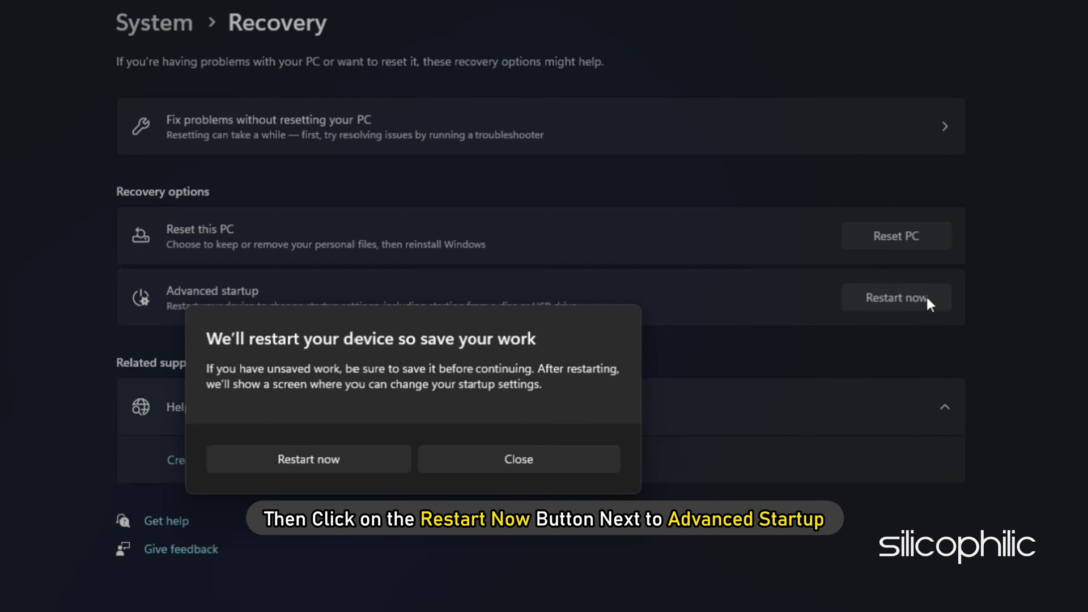
pyautogui.click(354, 455)
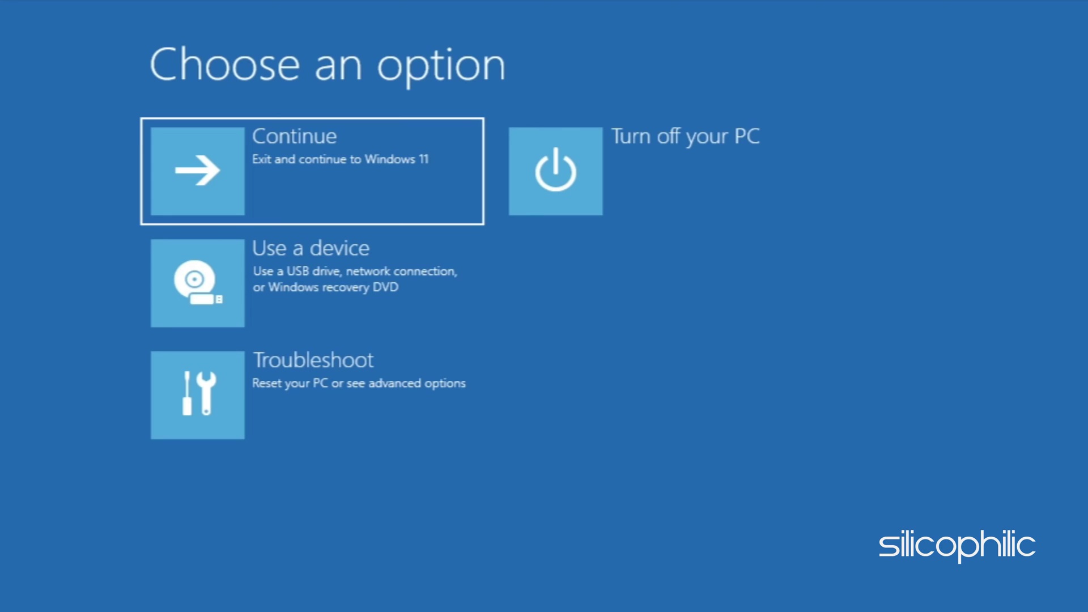
pyautogui.click(196, 395)
pyautogui.click(212, 285)
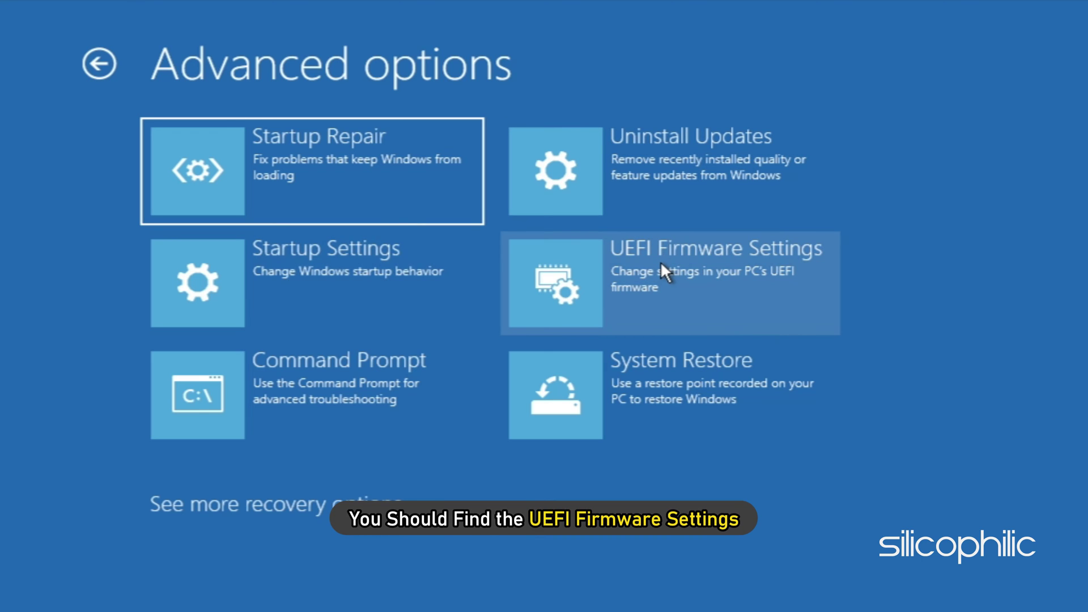
pyautogui.click(660, 261)
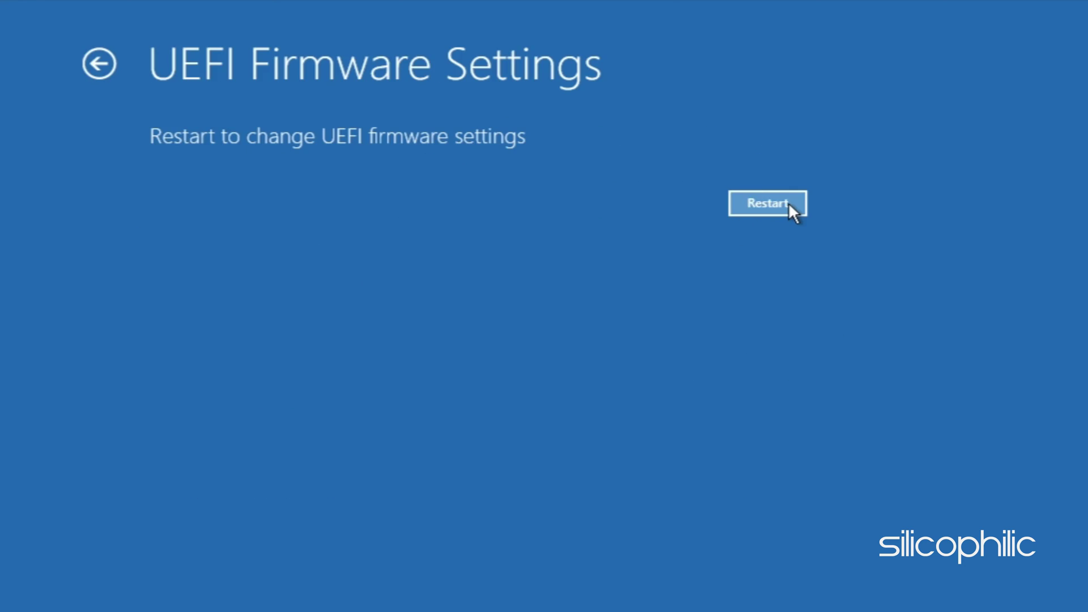
pyautogui.click(788, 203)
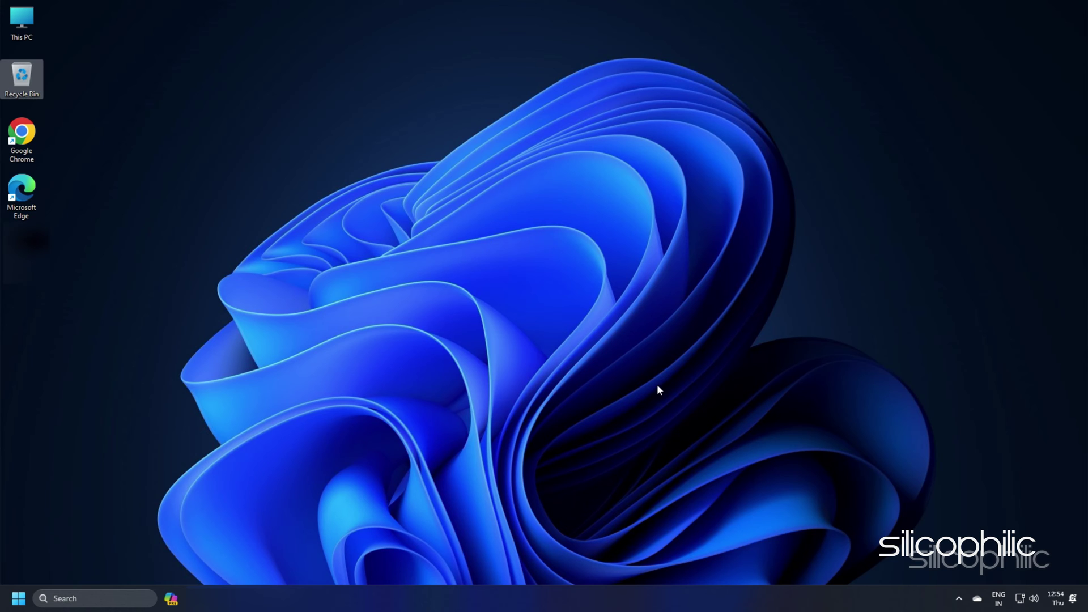
# End the Google Chrome process from Task Manager's Processes list.
pyautogui.rightClick(641, 605)
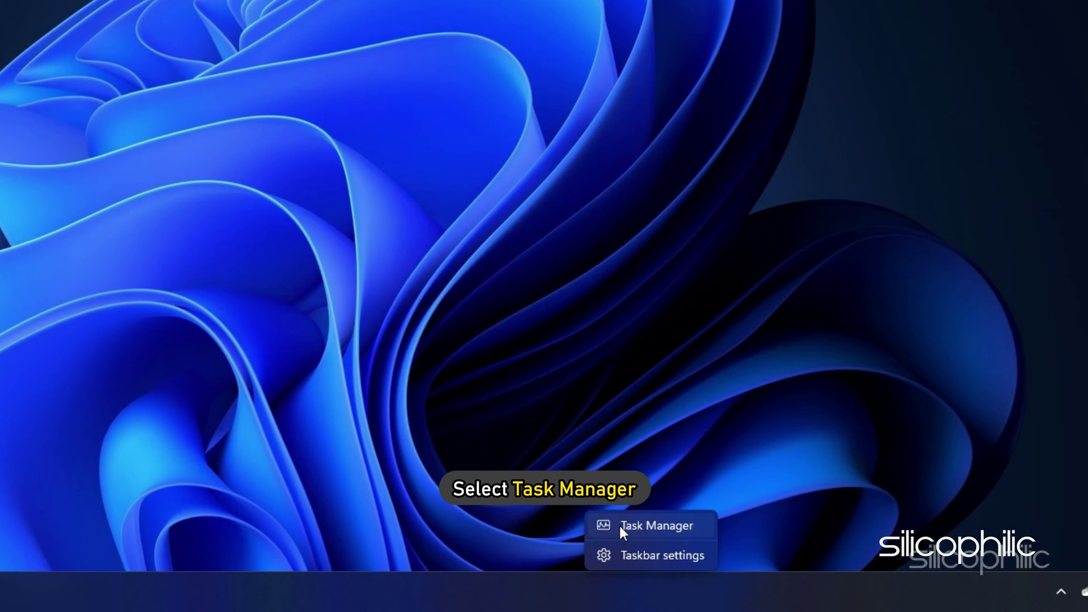
pyautogui.click(618, 525)
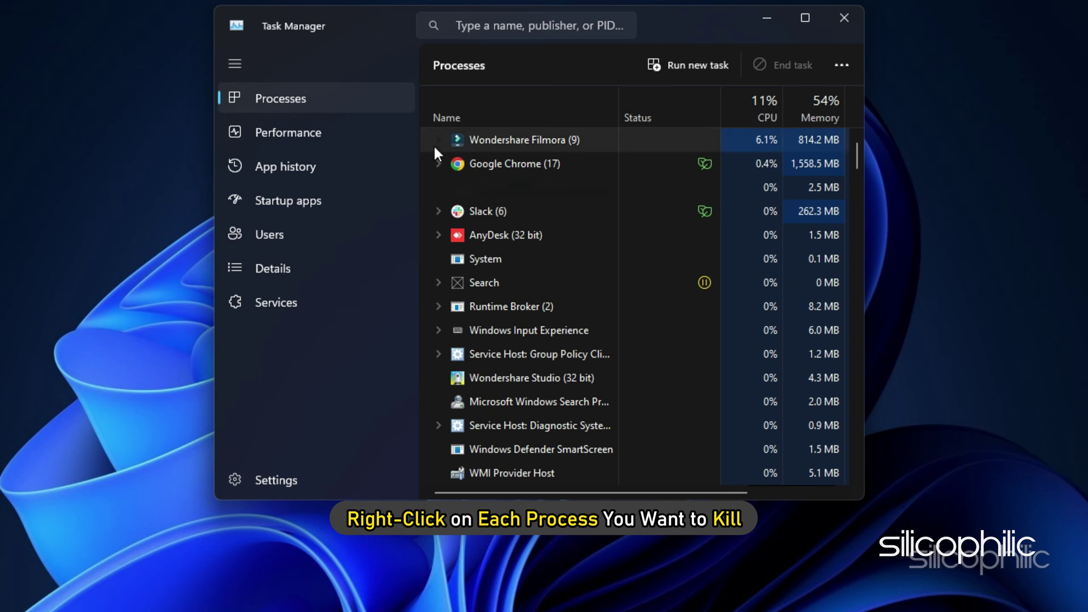
pyautogui.rightClick(458, 163)
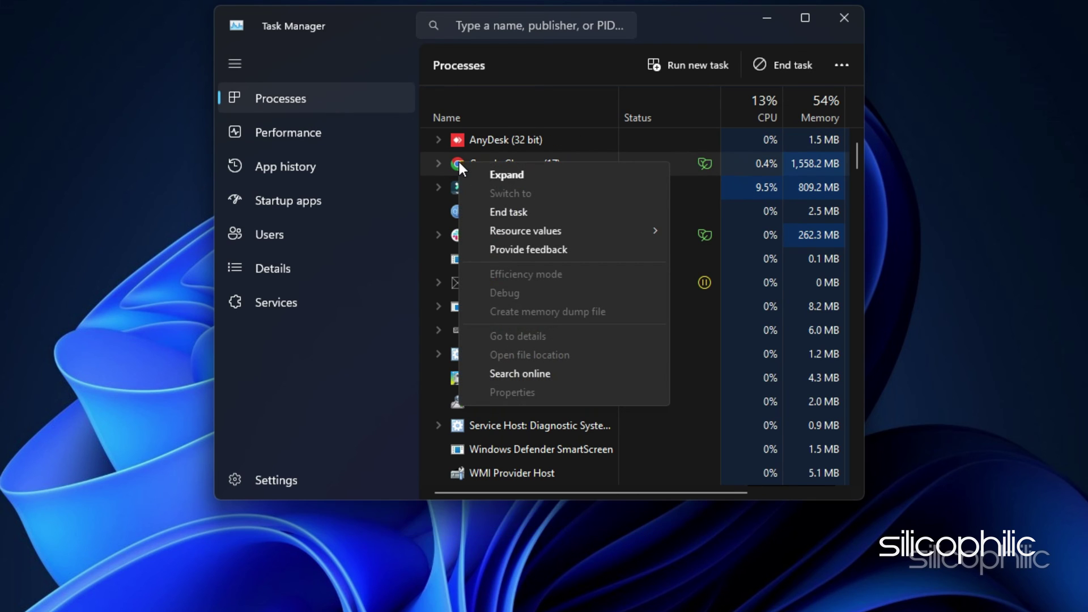
pyautogui.click(524, 212)
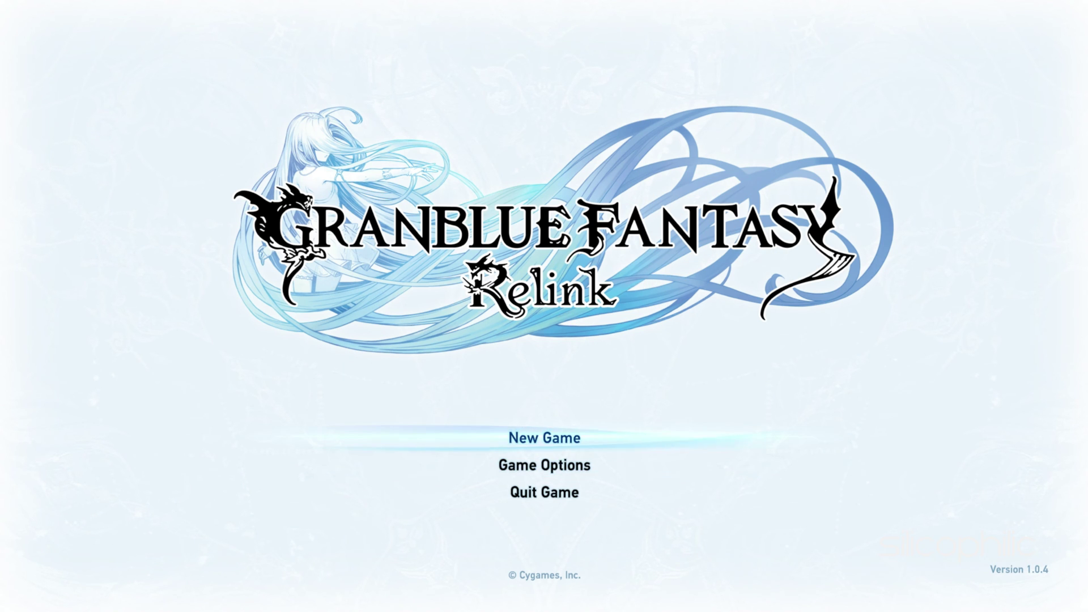
# In the graphics options, keep 1920 x 1080 resolution and set frame rate to 120.
pyautogui.press('Down')
pyautogui.press('Return')
pyautogui.press('Down')
pyautogui.press('Return')
pyautogui.press('Return')
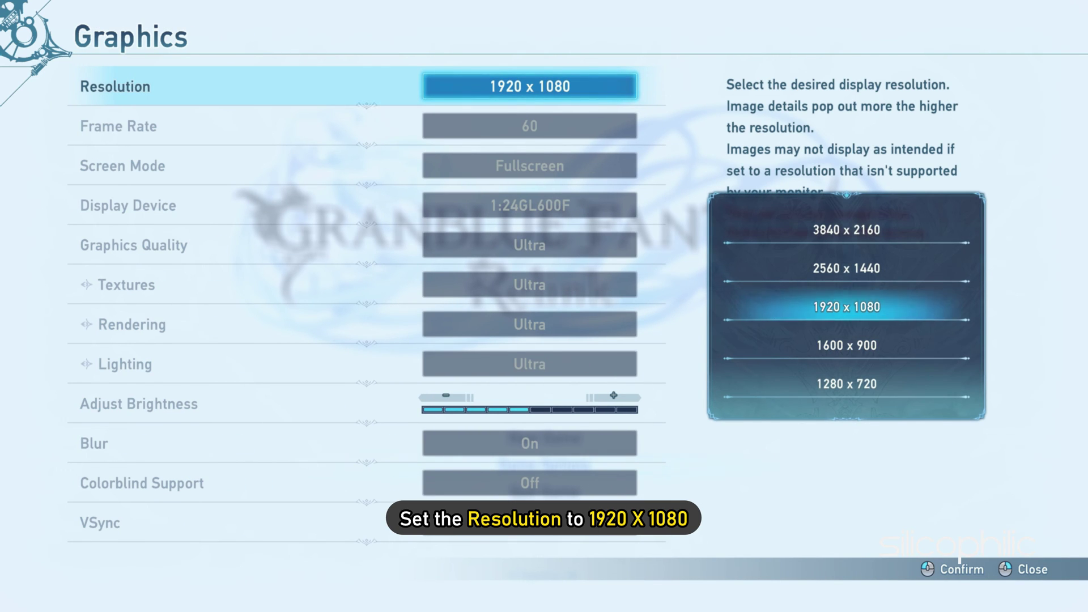
pyautogui.press('Return')
pyautogui.press('Down')
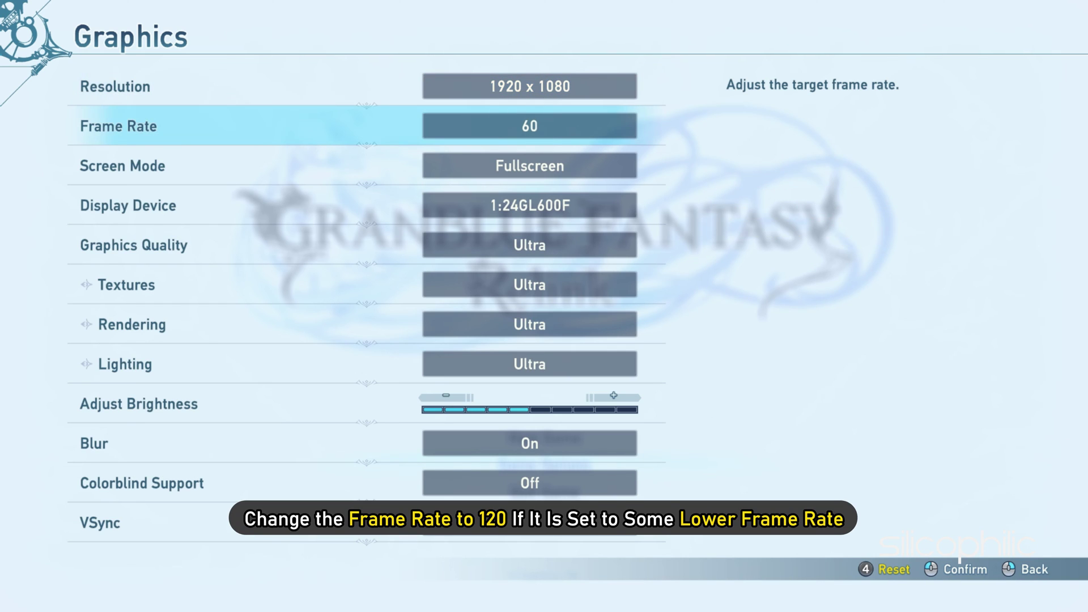
pyautogui.press('Return')
pyautogui.press('Down')
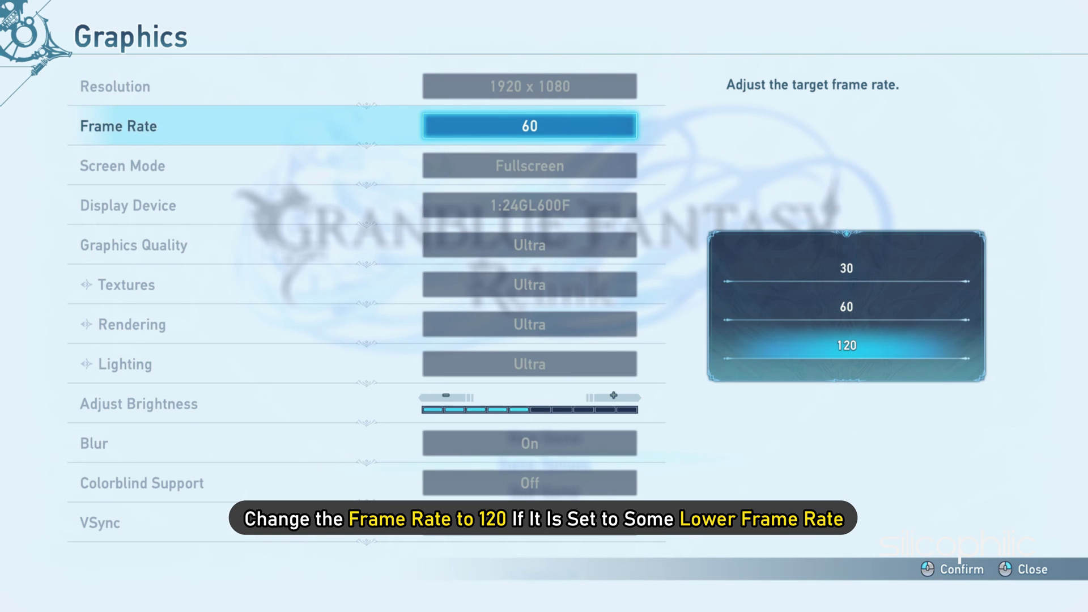
pyautogui.press('Return')
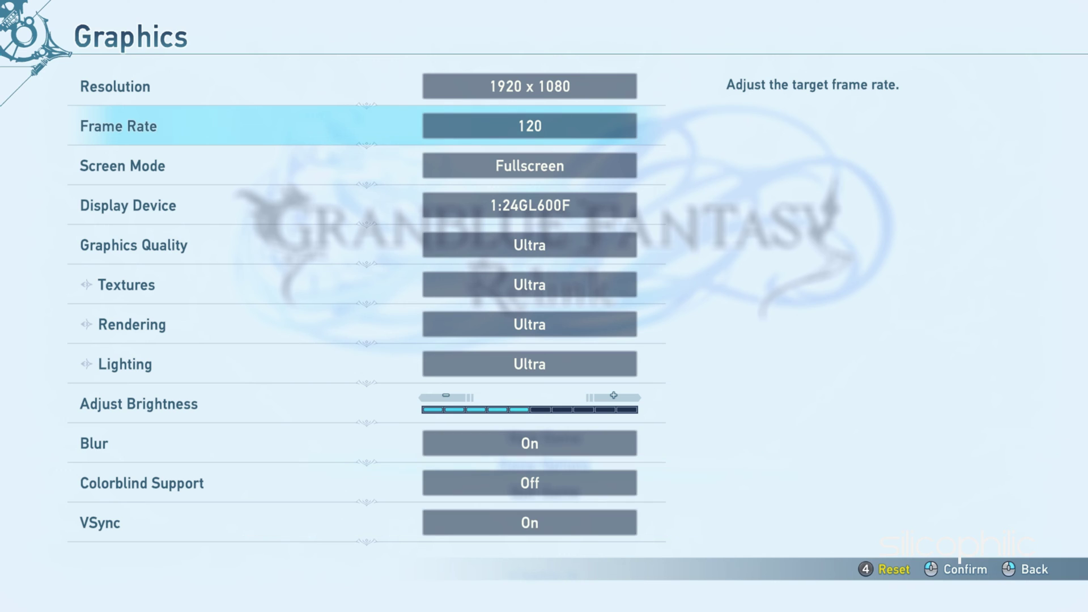
# Set Borderless screen mode and keep 1:24GL600F as the display device.
pyautogui.press('Down')
pyautogui.press('Return')
pyautogui.press('Up')
pyautogui.press('Return')
pyautogui.press('Down')
pyautogui.press('Return')
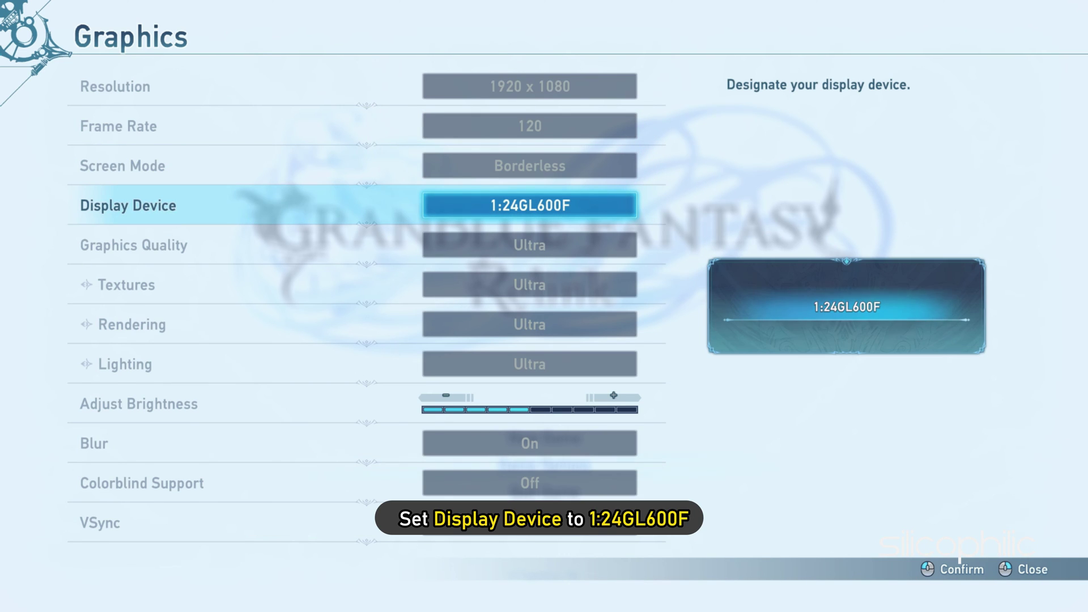
pyautogui.press('Return')
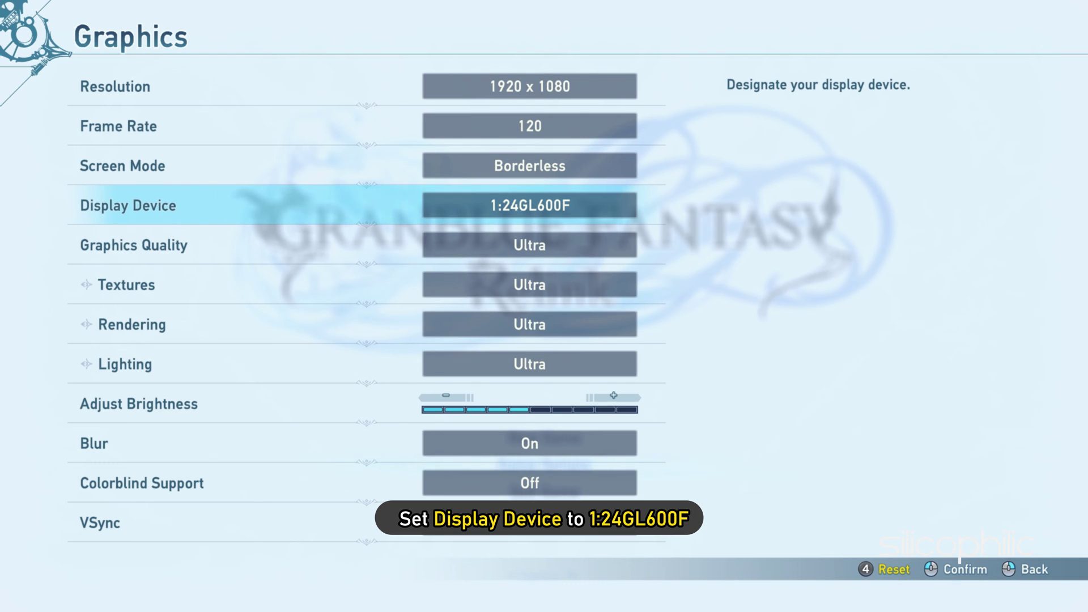
# Choose Custom graphics quality, keep Ultra textures, and set rendering to High.
pyautogui.press('Down')
pyautogui.press('Return')
pyautogui.press('Up')
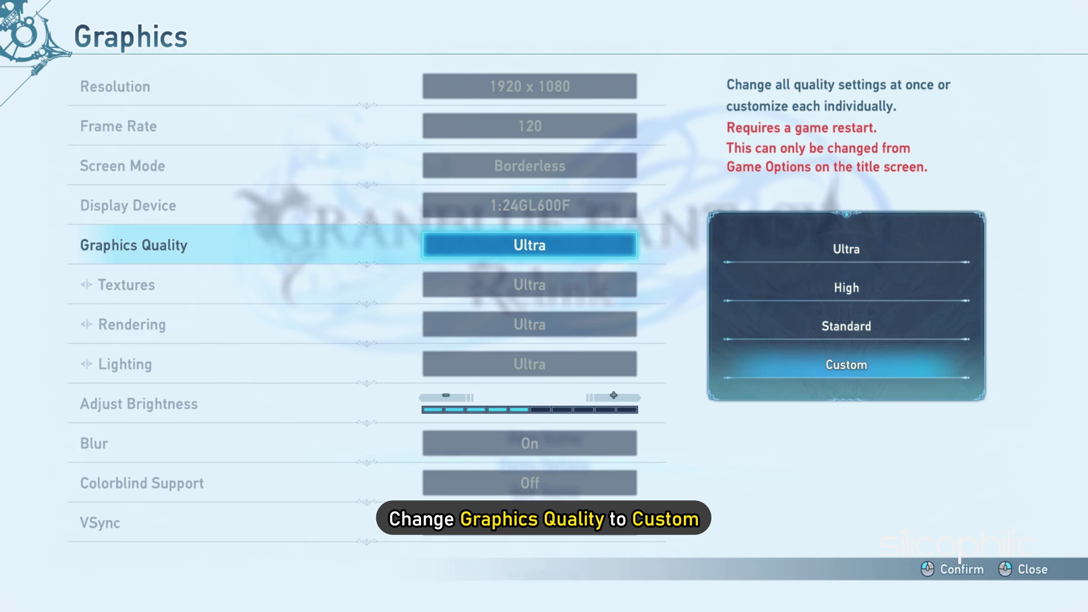
pyautogui.press('Return')
pyautogui.press('Down')
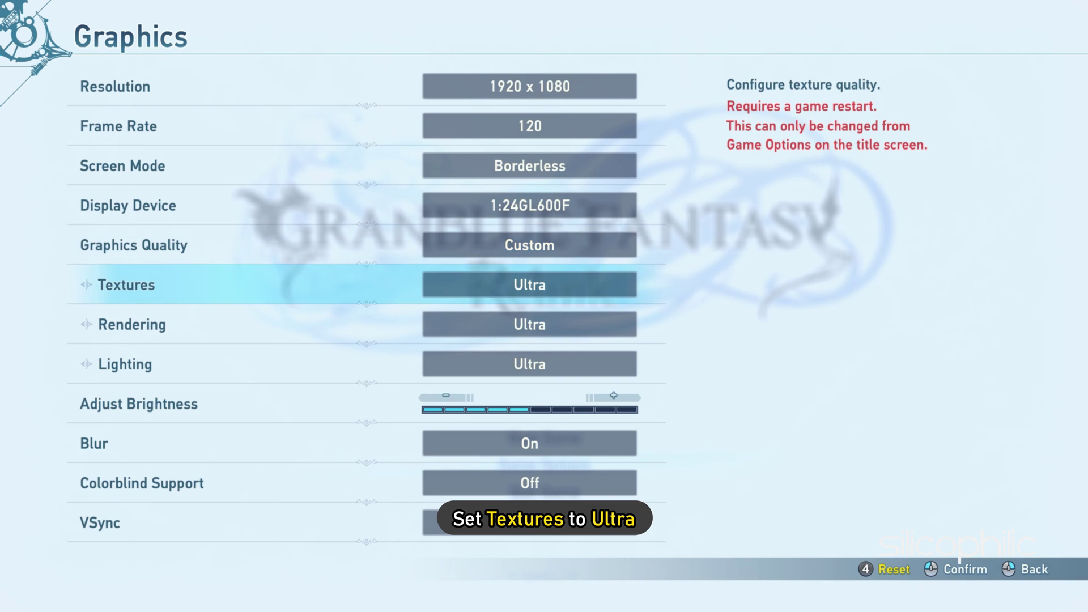
pyautogui.press('Return')
pyautogui.press('Return')
pyautogui.press('Down')
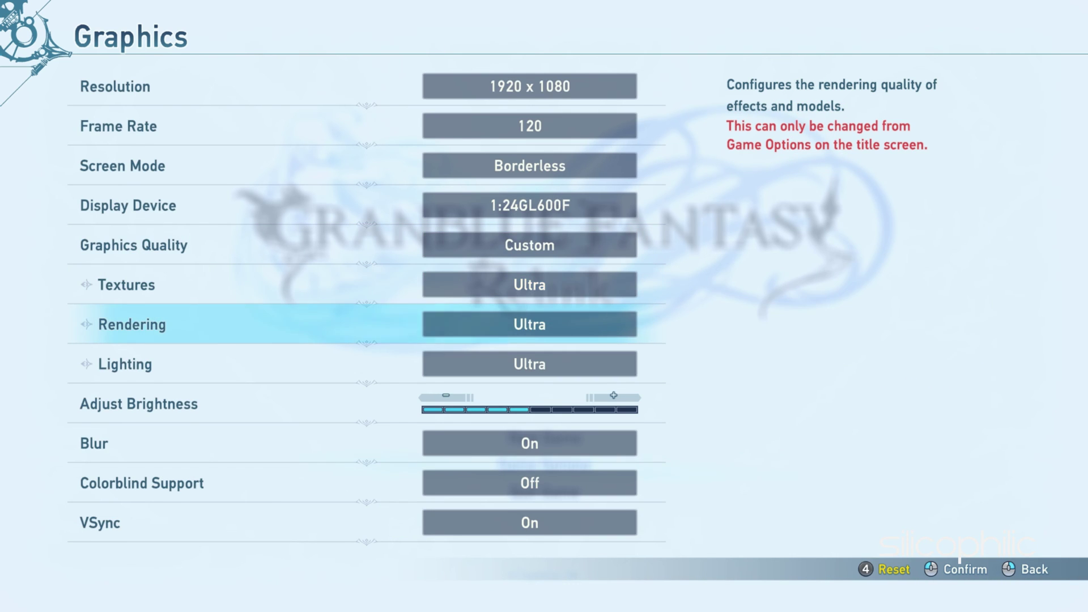
pyautogui.press('Return')
pyautogui.press('Down')
pyautogui.press('Return')
# Set lighting to Standard, turn Blur off, leave Colorblind Support off, and disable VSync.
pyautogui.press('Down')
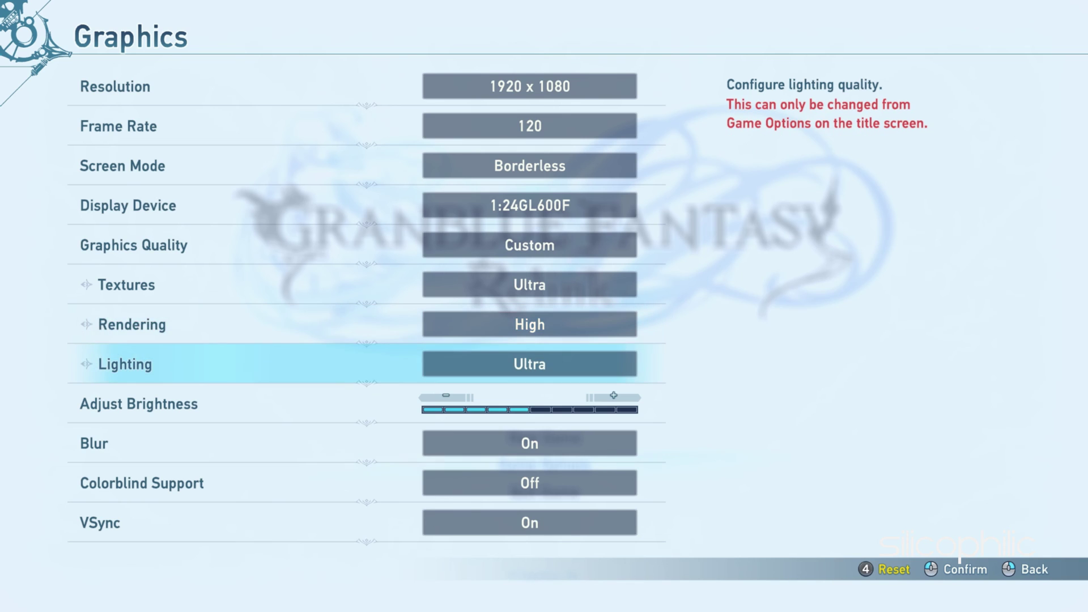
pyautogui.press('Return')
pyautogui.press('Down')
pyautogui.press('Down')
pyautogui.press('Return')
pyautogui.press('Down')
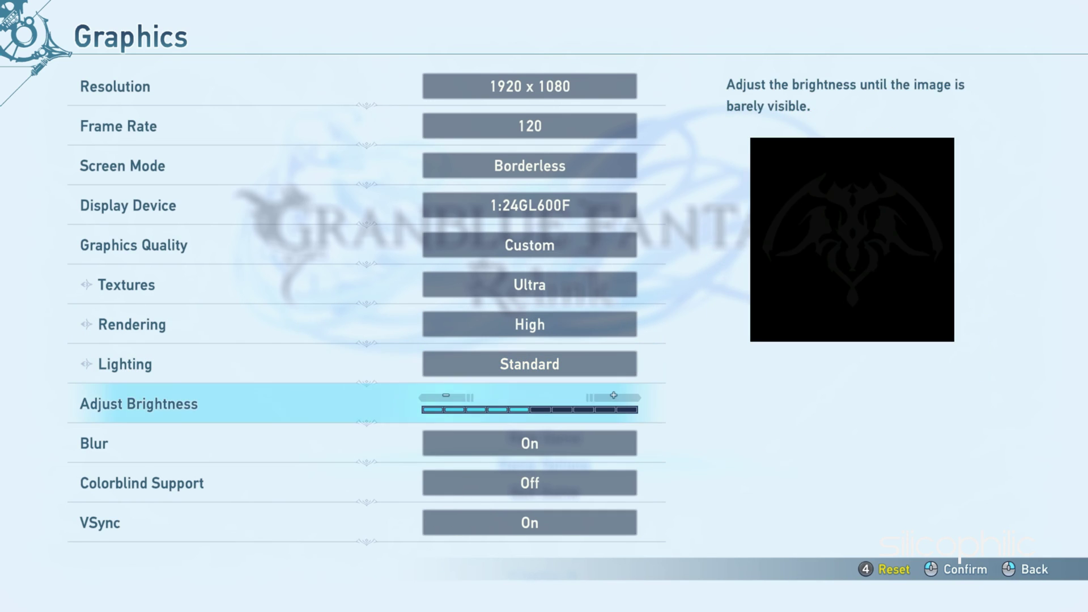
pyautogui.press('Down')
pyautogui.press('Return')
pyautogui.press('Return')
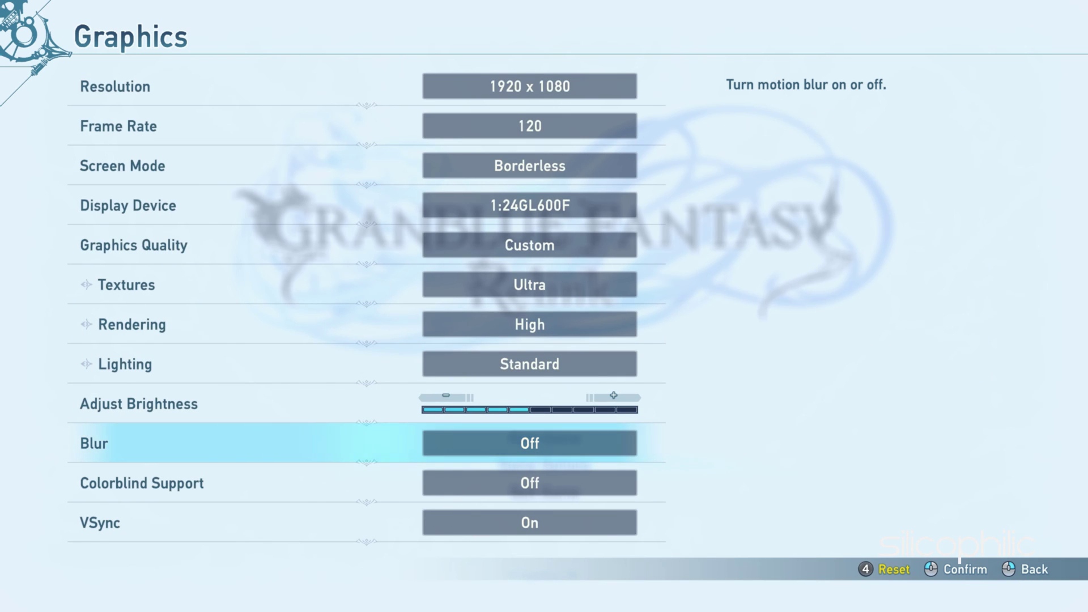
pyautogui.press('Down')
pyautogui.press('Return')
pyautogui.press('Return')
pyautogui.press('Down')
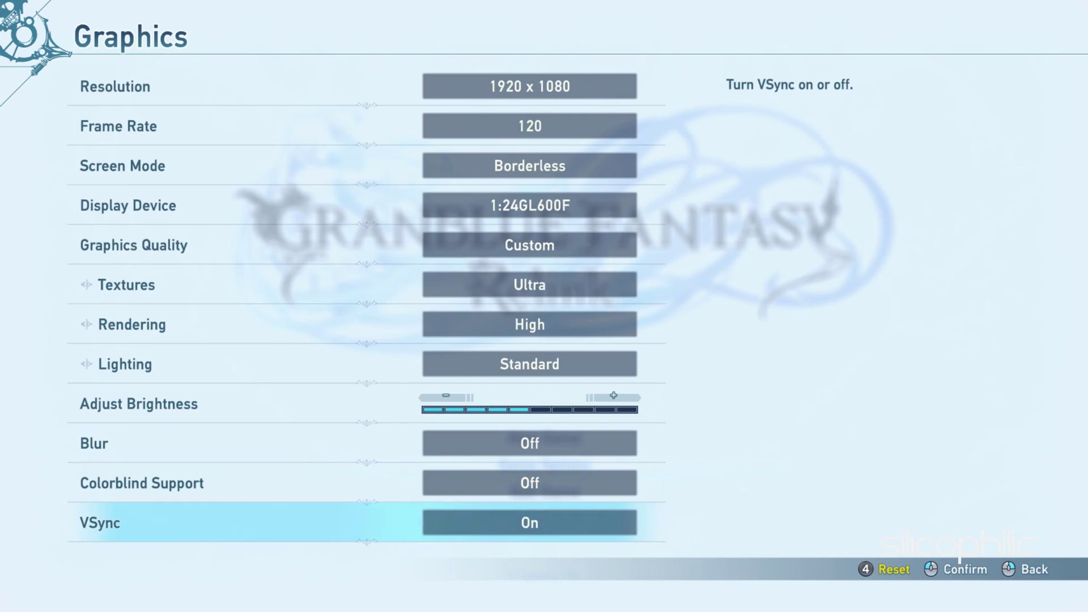
pyautogui.press('Return')
pyautogui.press('Right')
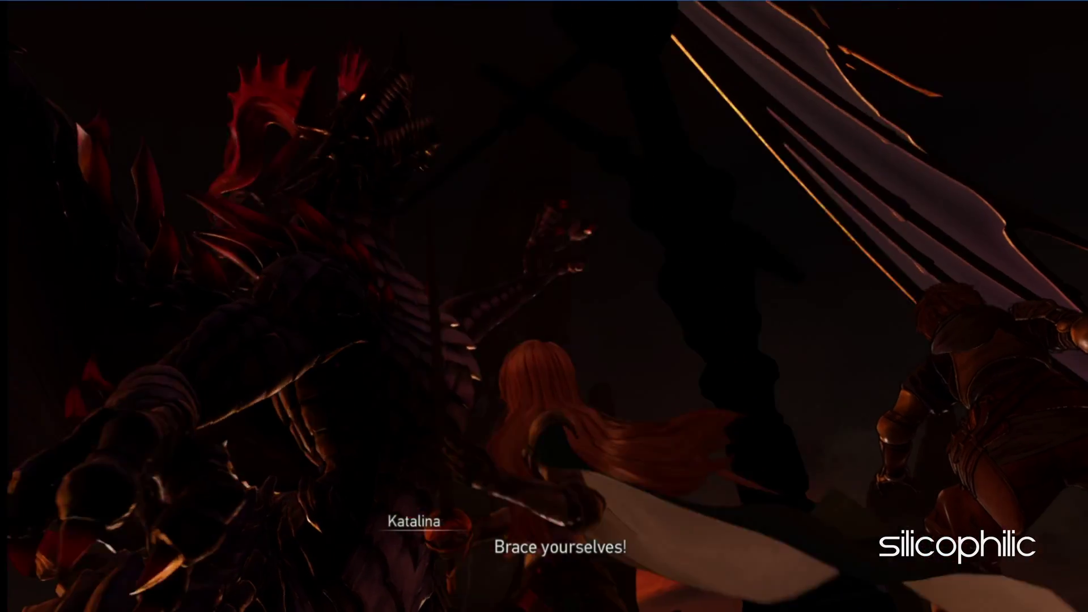